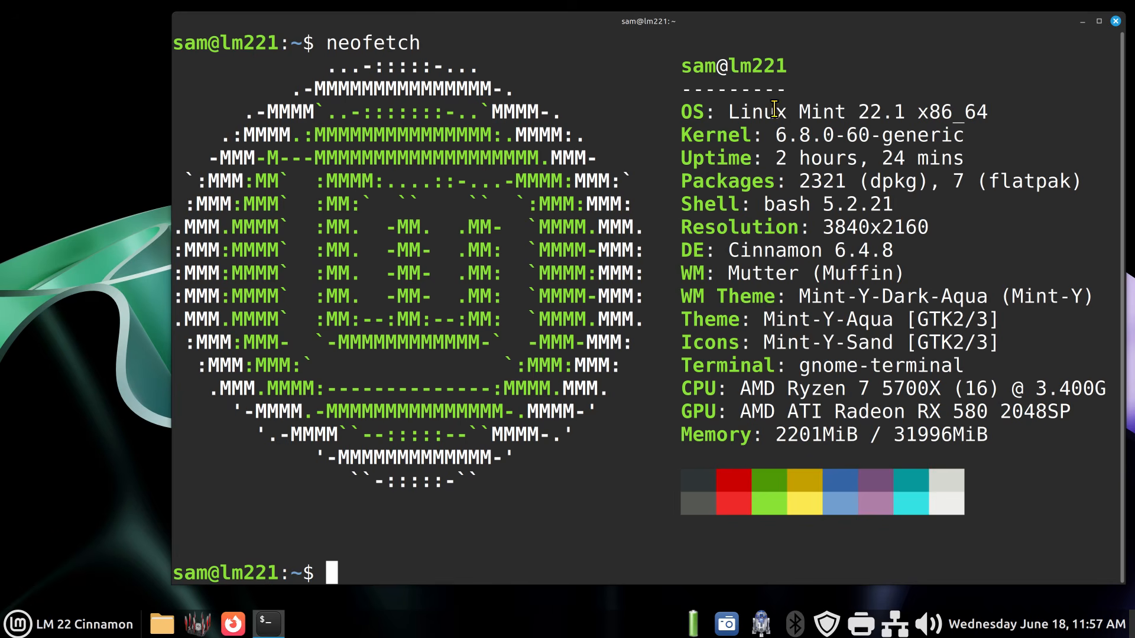
- Highlight the OS and desktop environment lines in the neofetch output, then minimize the terminal
left_click_drag(732, 108, 915, 116)
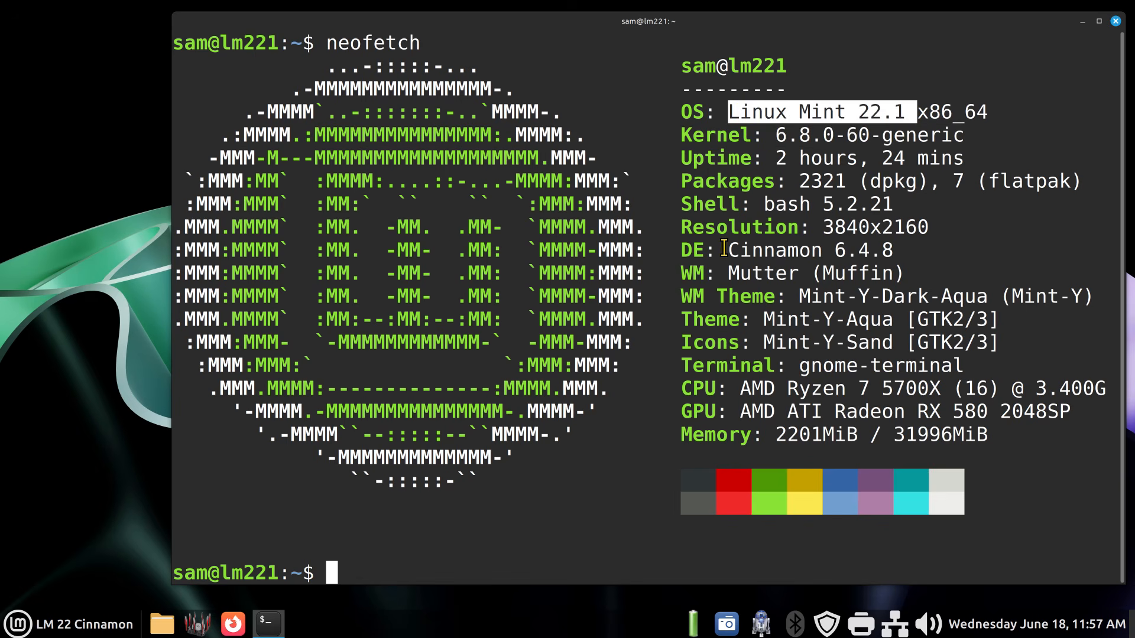
left_click_drag(728, 250, 897, 253)
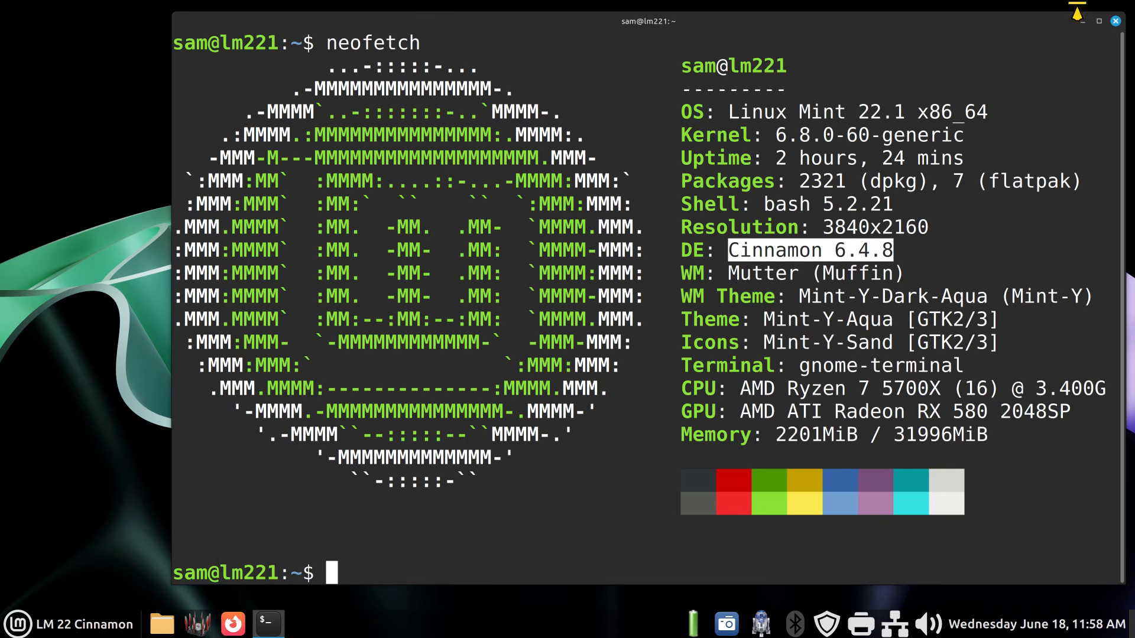
left_click(1083, 21)
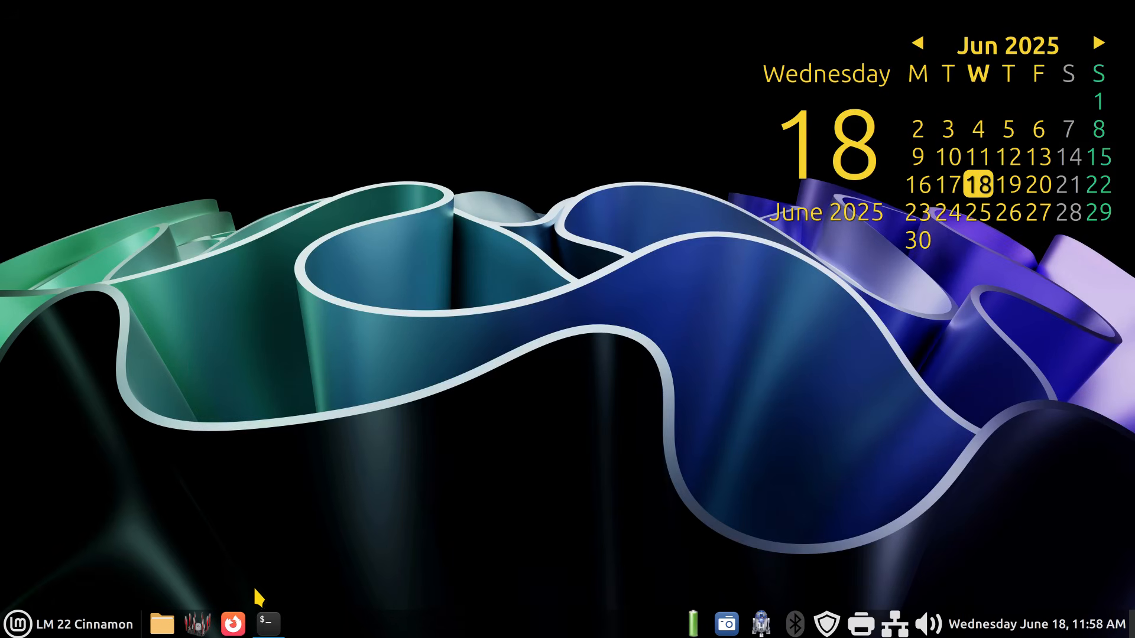
- Open Firefox, load the saved 'dns' Google search and highlight the term DNS in the overview
left_click(233, 625)
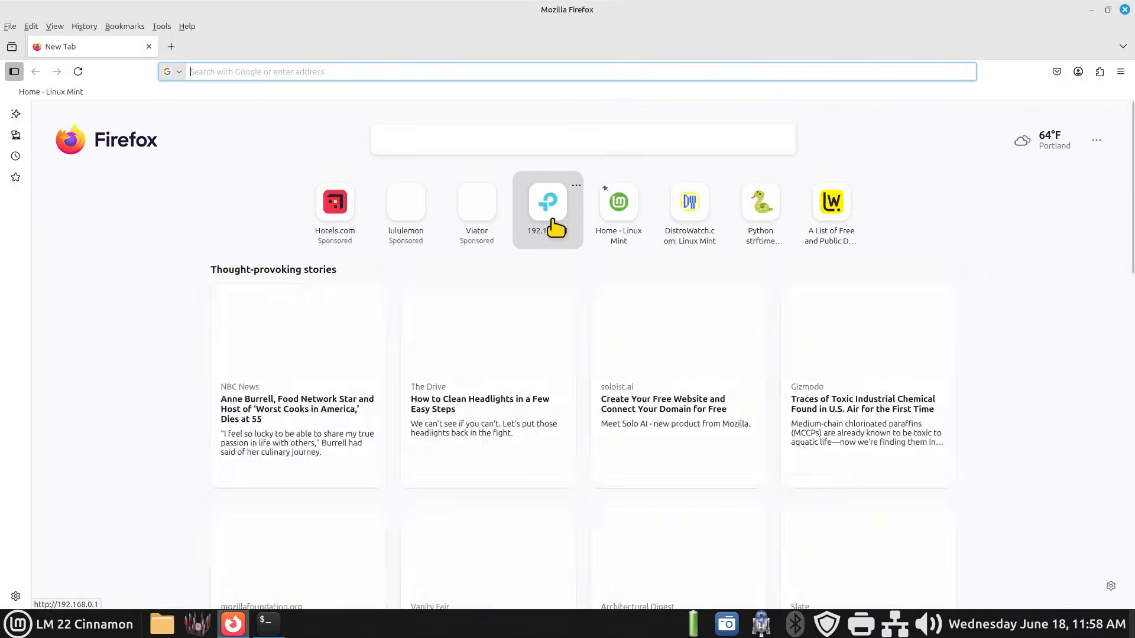
left_click(325, 93)
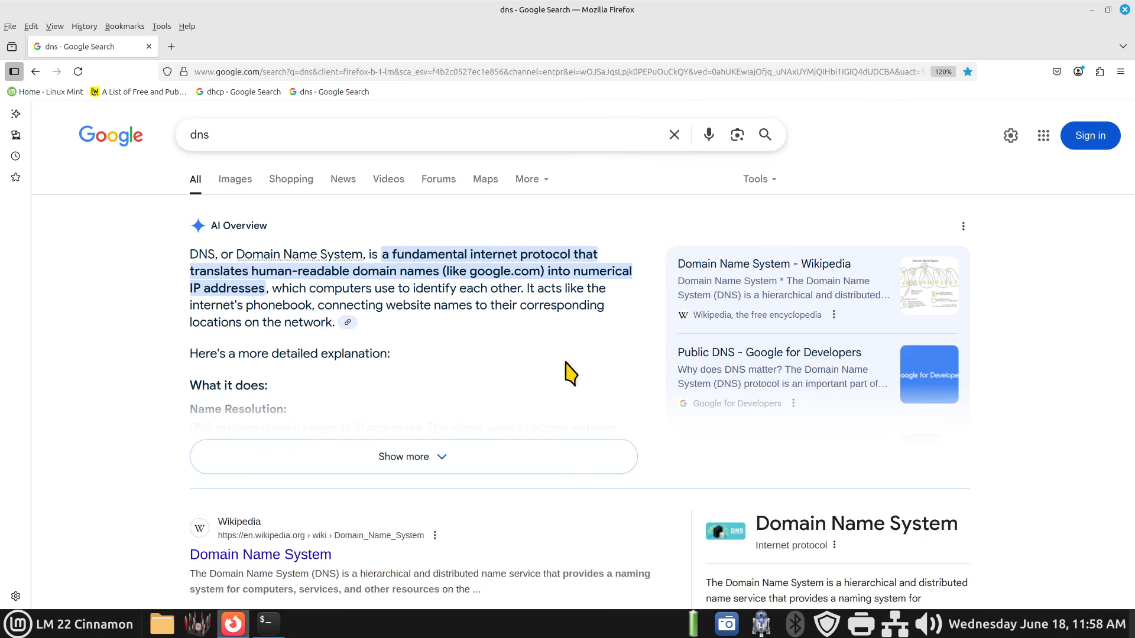
left_click_drag(218, 254, 190, 254)
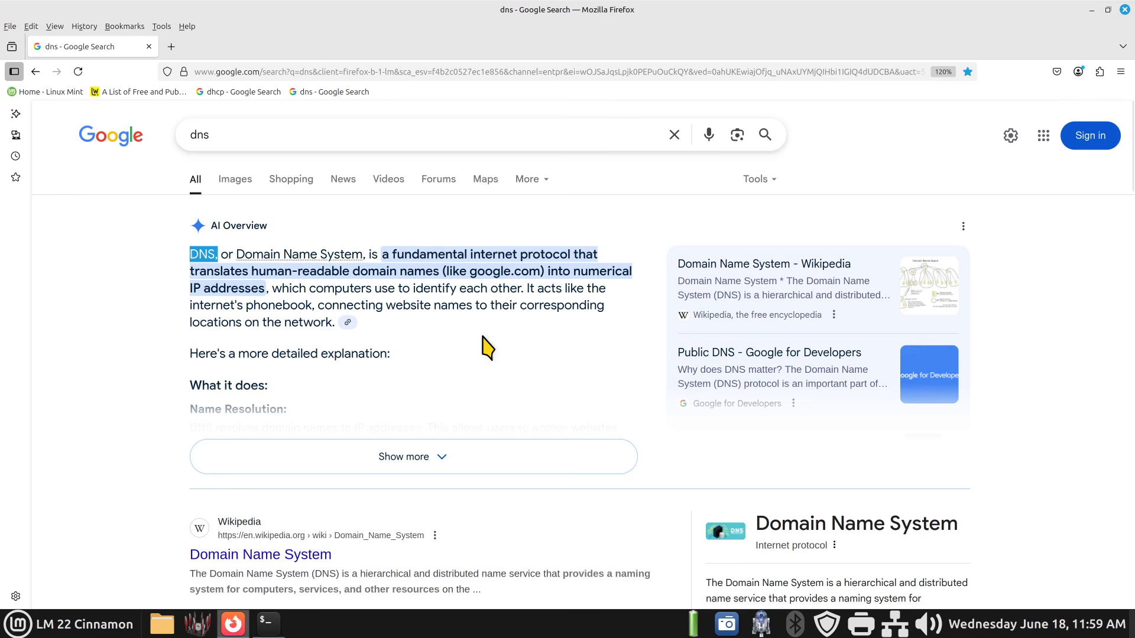
- Open the saved list of free public DNS servers and highlight the OpenDNS and Cloudflare providers in its table
left_click(122, 93)
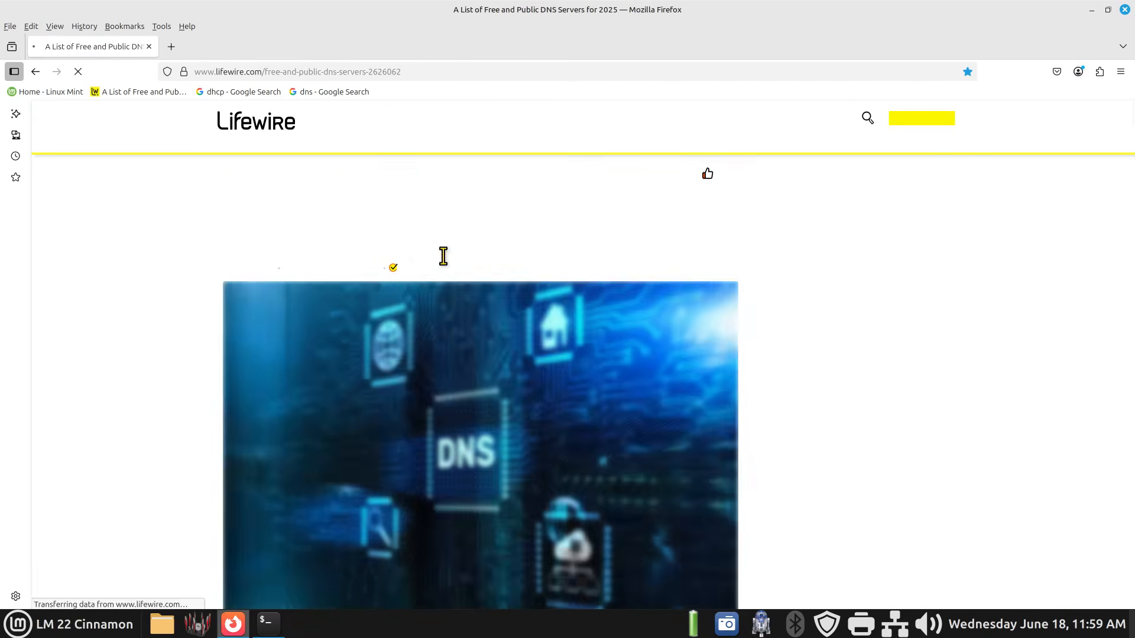
scroll(494, 329, "down", 5)
scroll(488, 327, "down", 4)
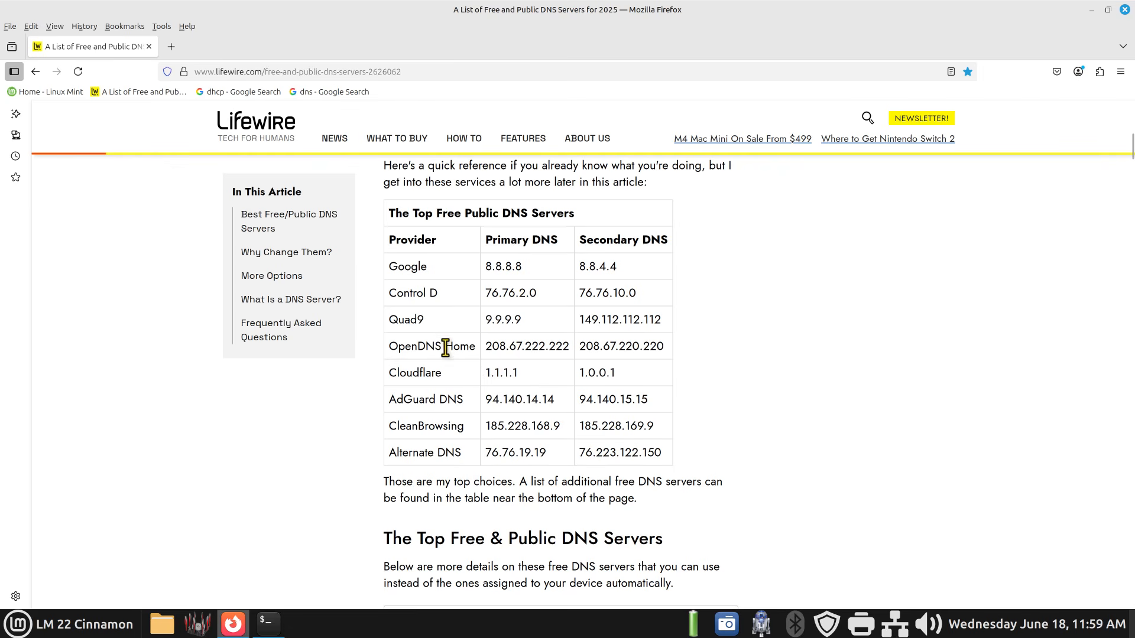
left_click_drag(445, 347, 390, 360)
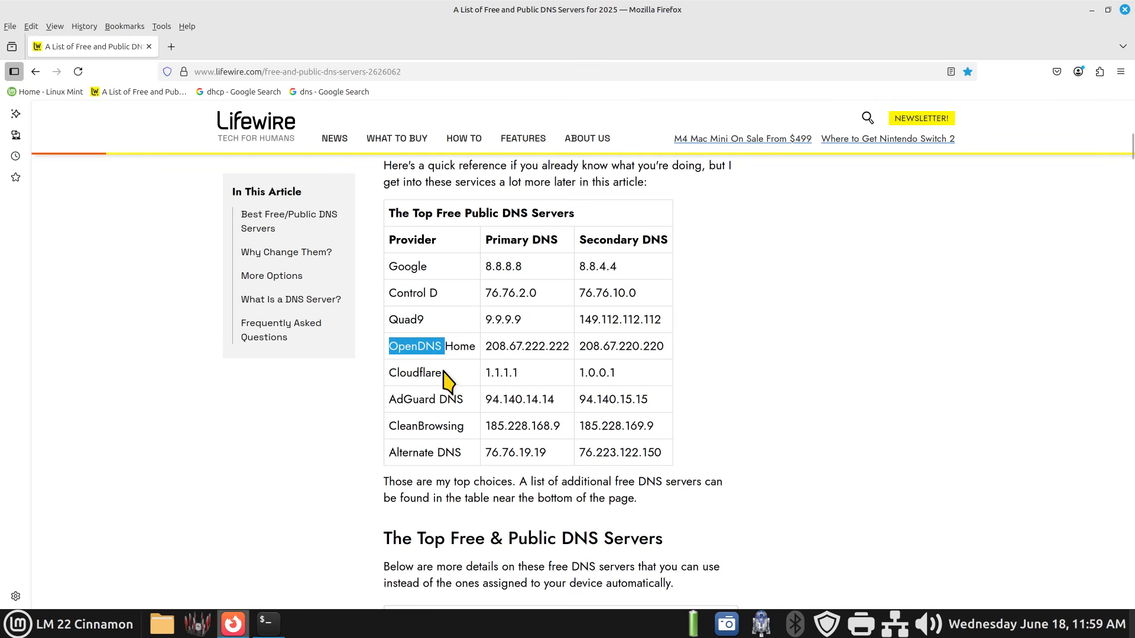
left_click_drag(390, 374, 446, 380)
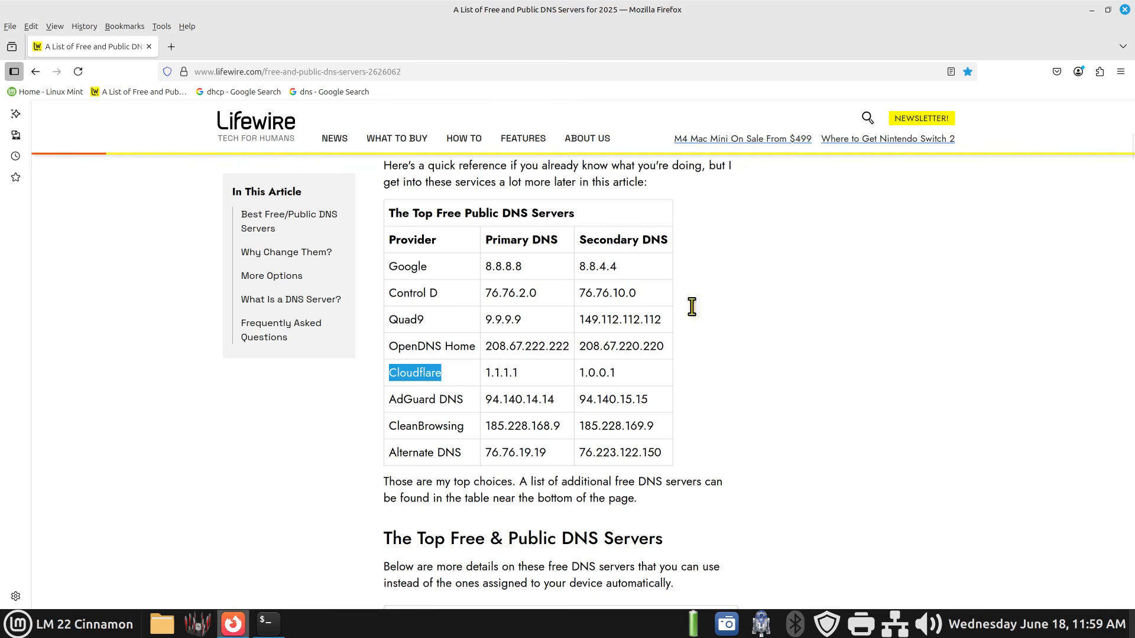
- Minimize the browser and turn off wireless networking from the network applet
left_click(1106, 10)
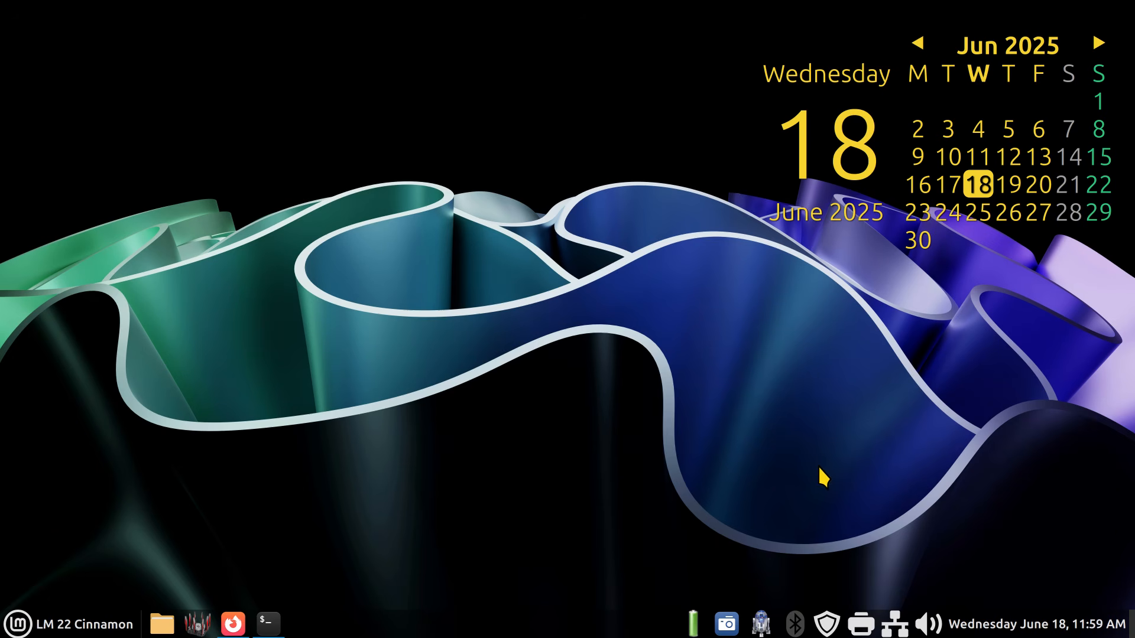
left_click(896, 628)
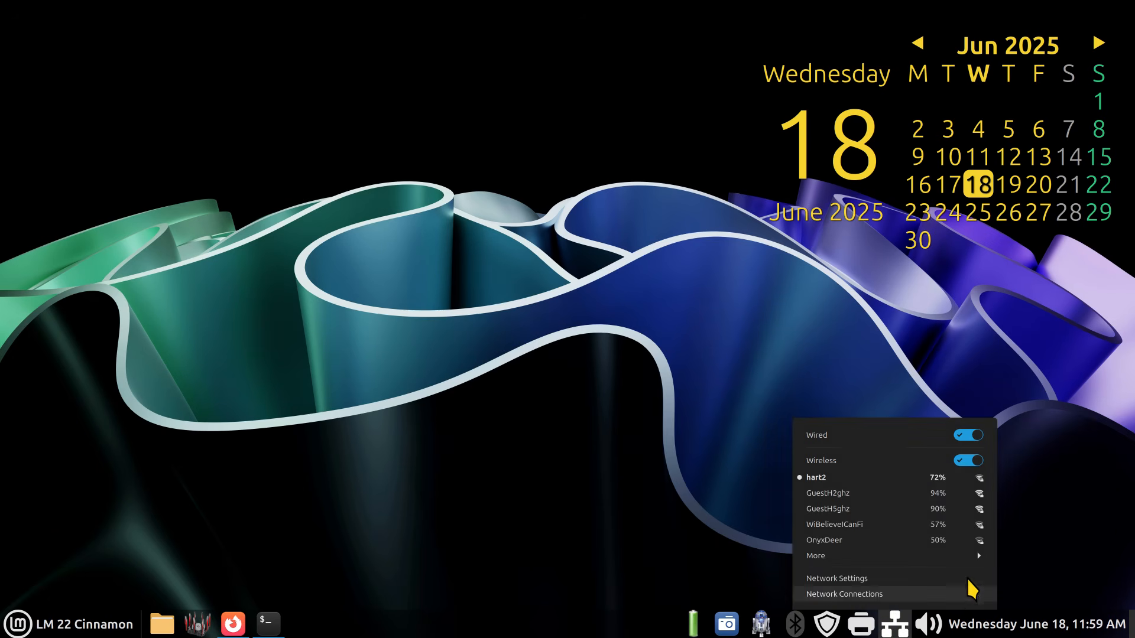
left_click(965, 460)
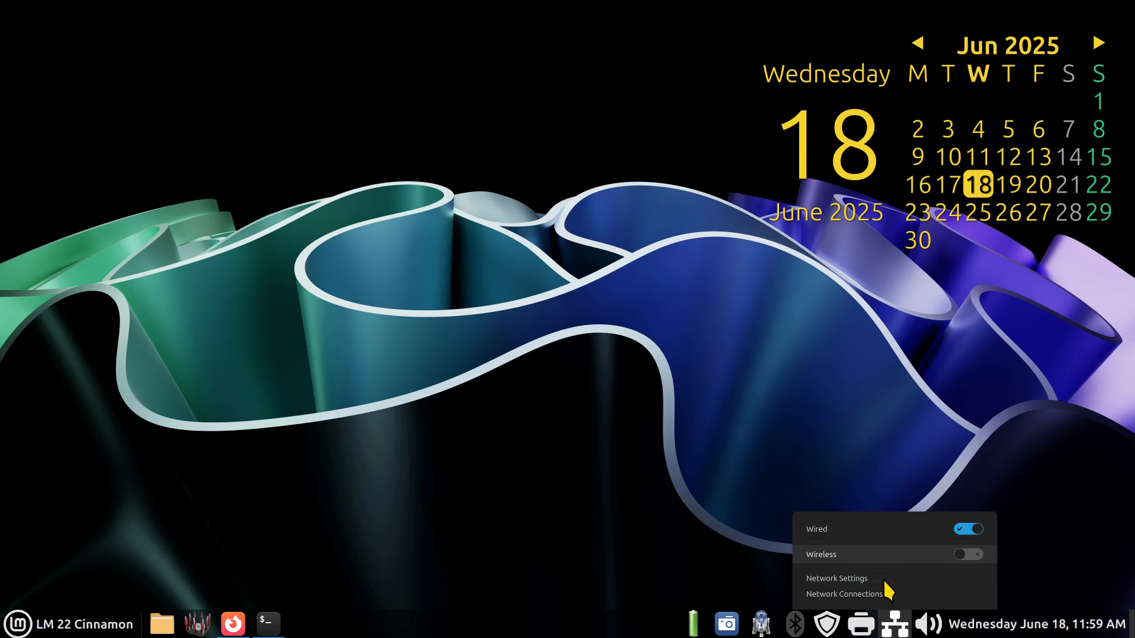
- Open Network Settings and view the Wired connection's addresses and DNS servers
left_click(855, 578)
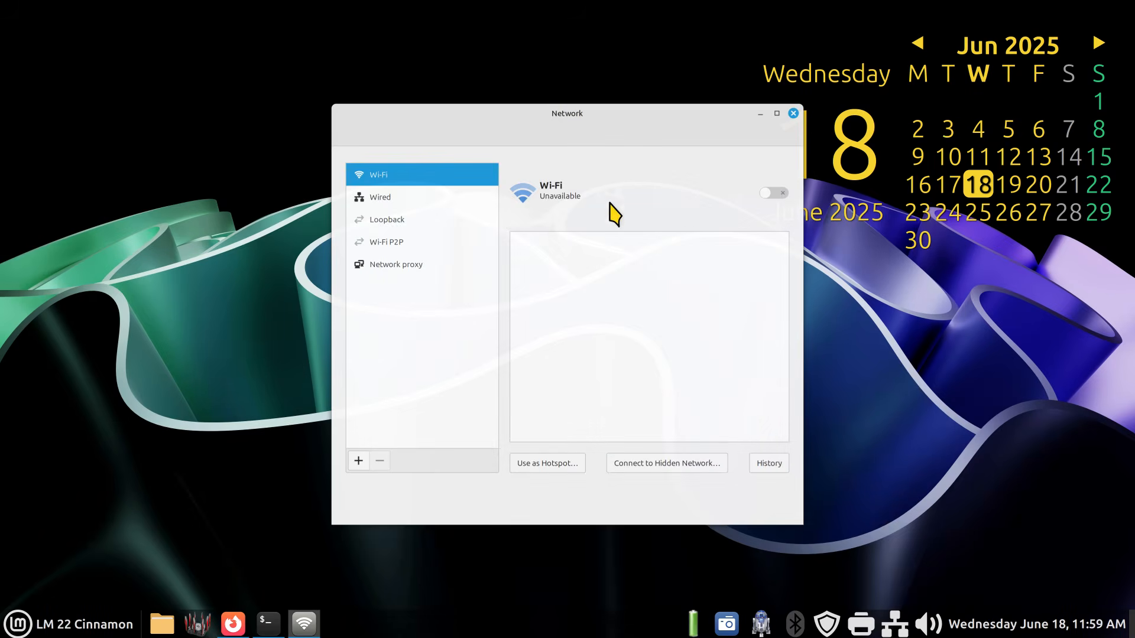
left_click_drag(598, 125, 513, 123)
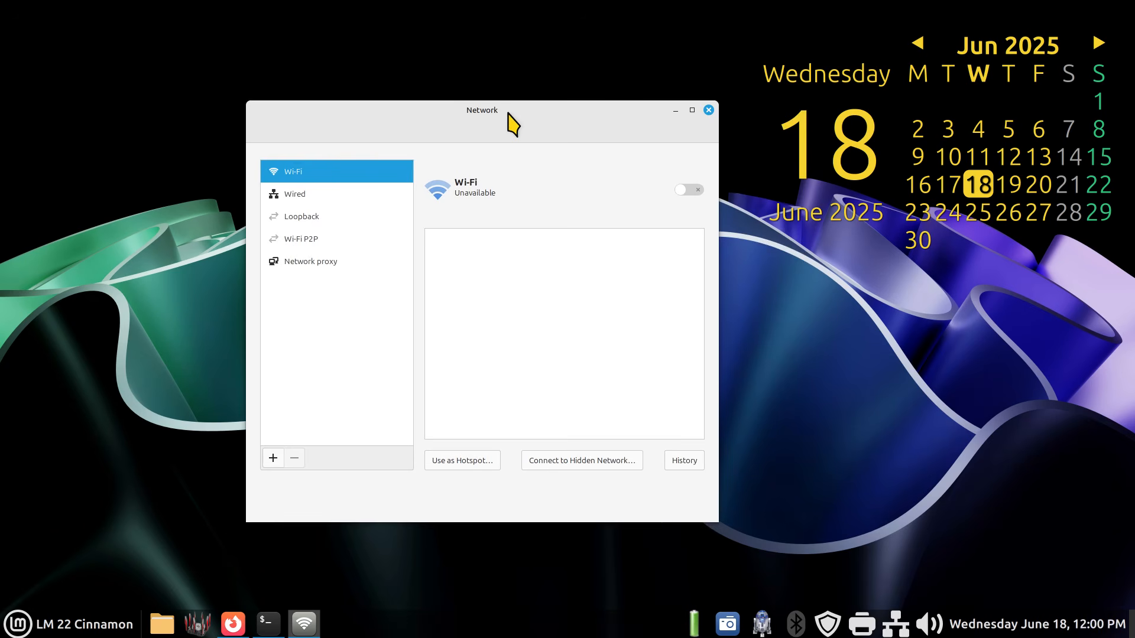
left_click(337, 196)
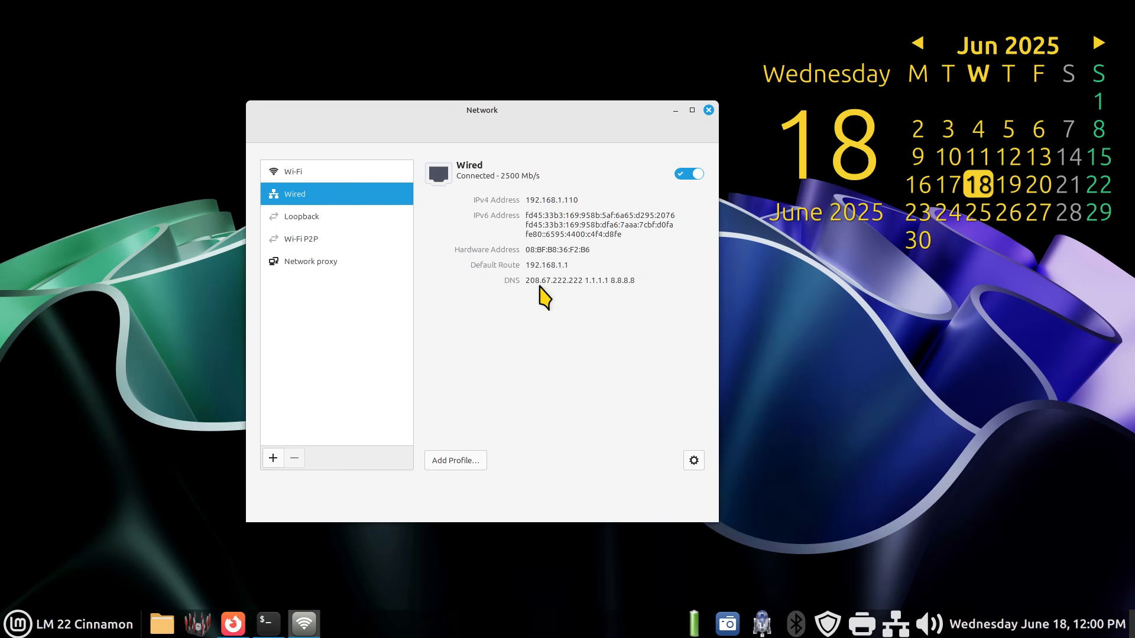
left_click_drag(615, 119, 644, 76)
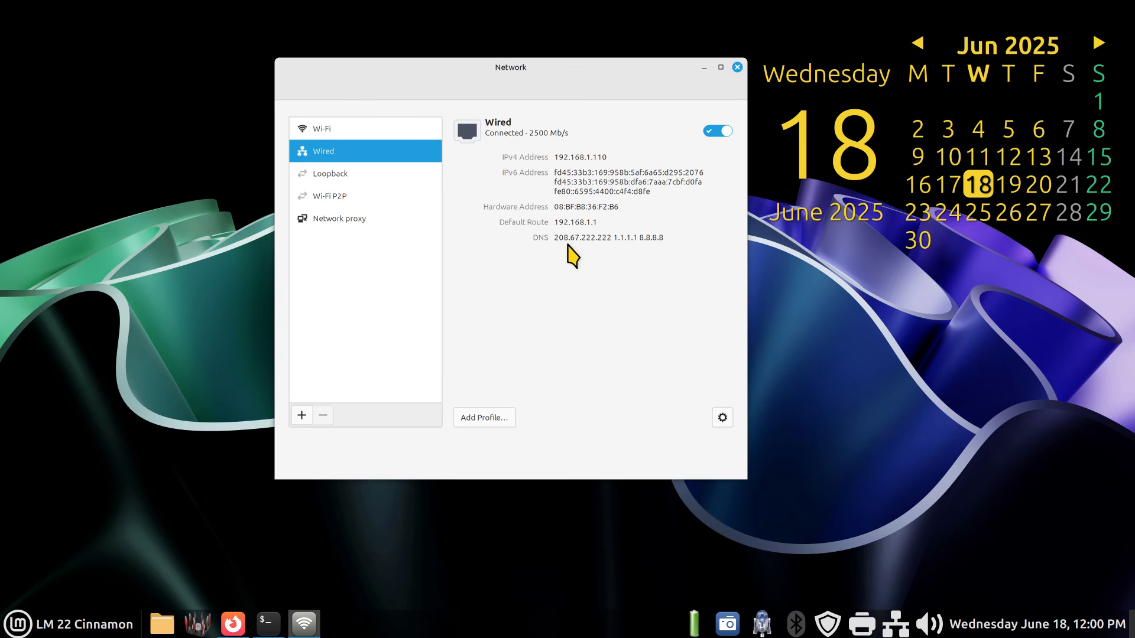
- Switch to Firefox and open the saved 'dhcp' Google search, then return to the Network window
left_click(231, 629)
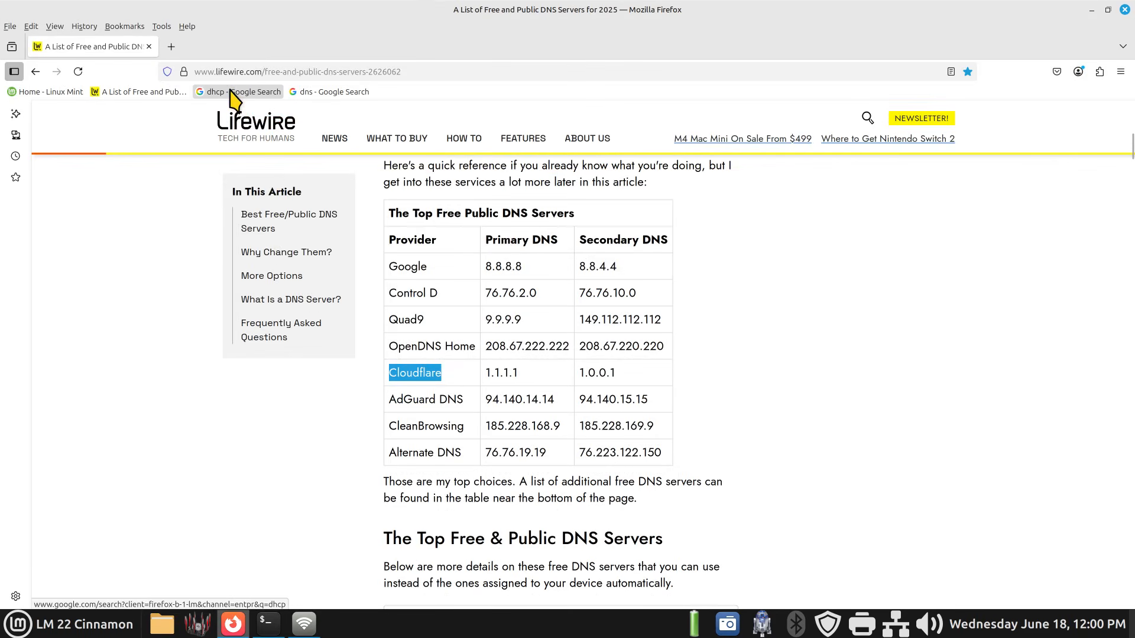
left_click(233, 92)
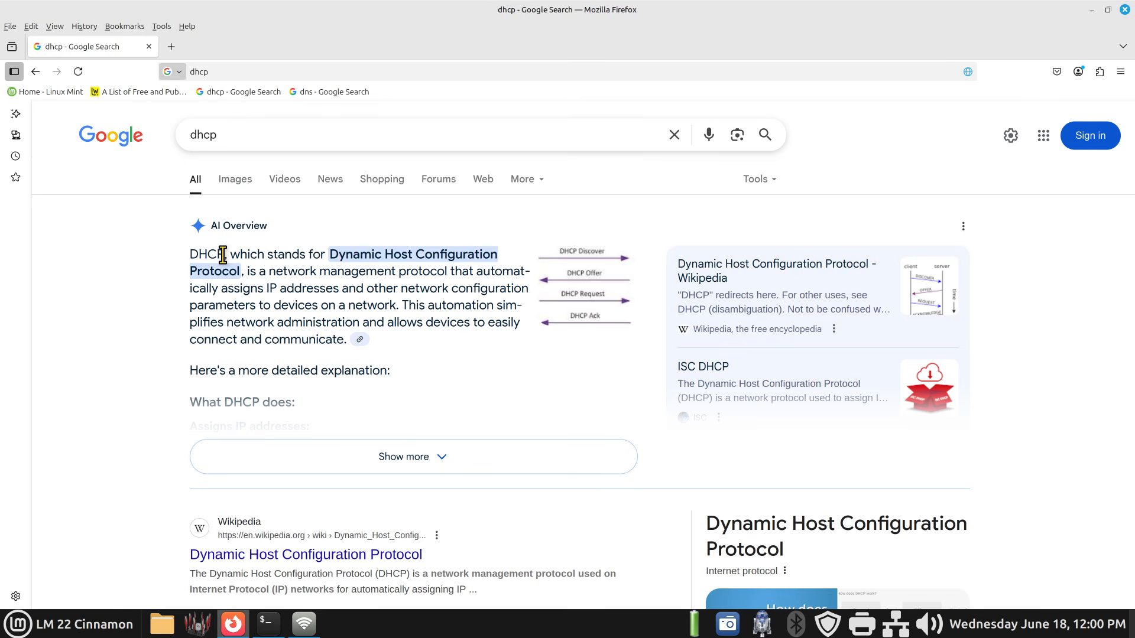
left_click(1092, 10)
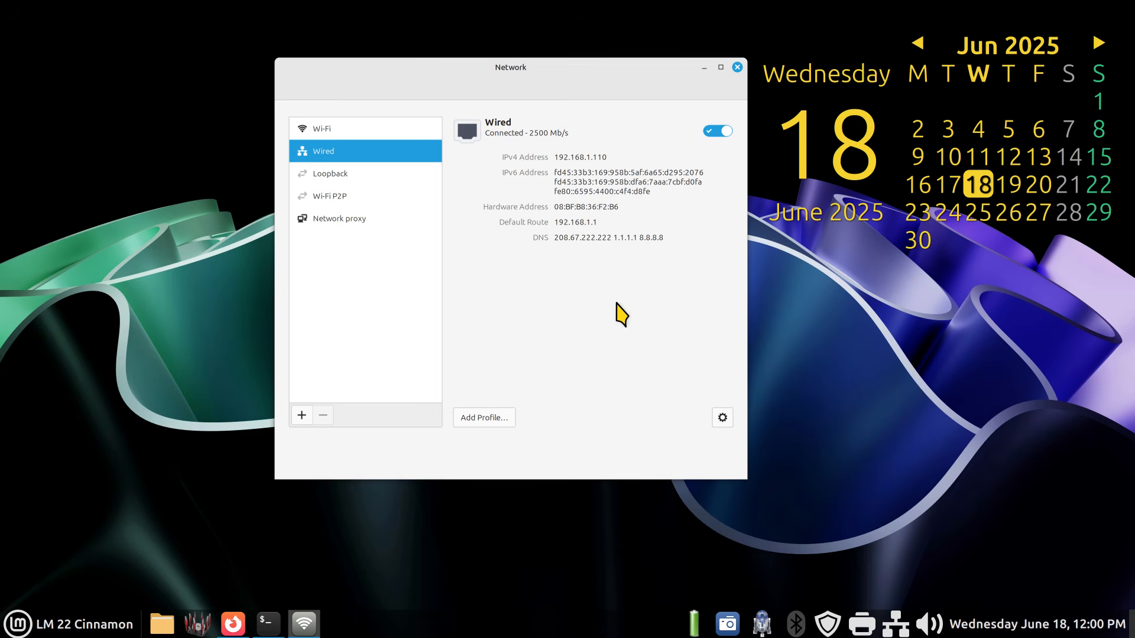
left_click_drag(628, 68, 576, 74)
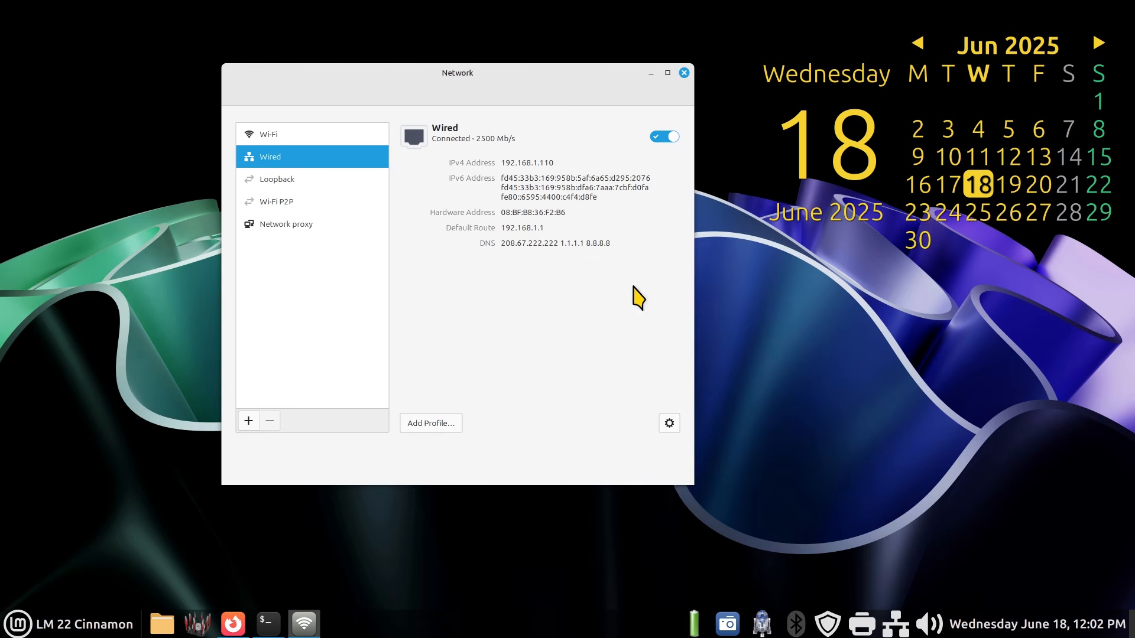
- Open the Wired connection's settings and view the IPv4 page with its DNS server entries
left_click(670, 423)
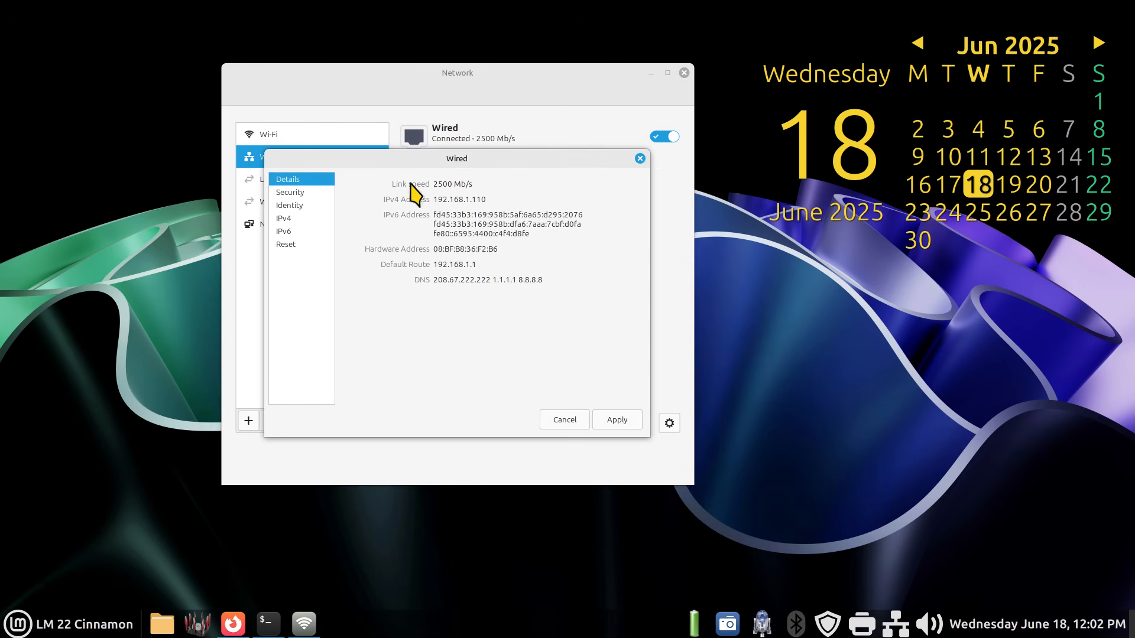
left_click(282, 220)
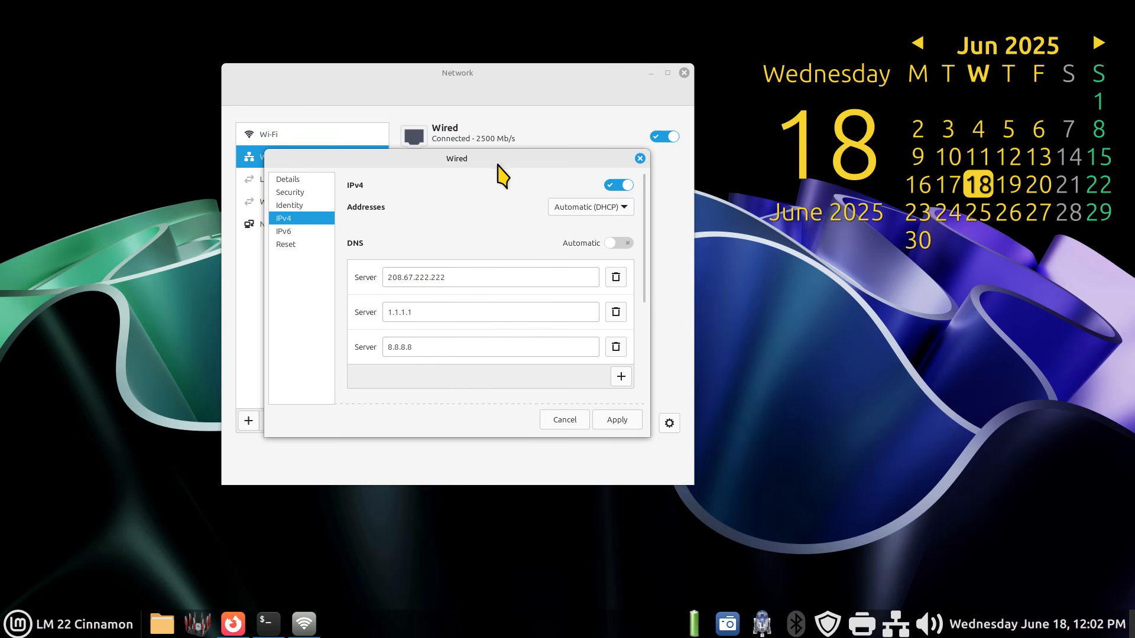
left_click_drag(499, 170, 548, 274)
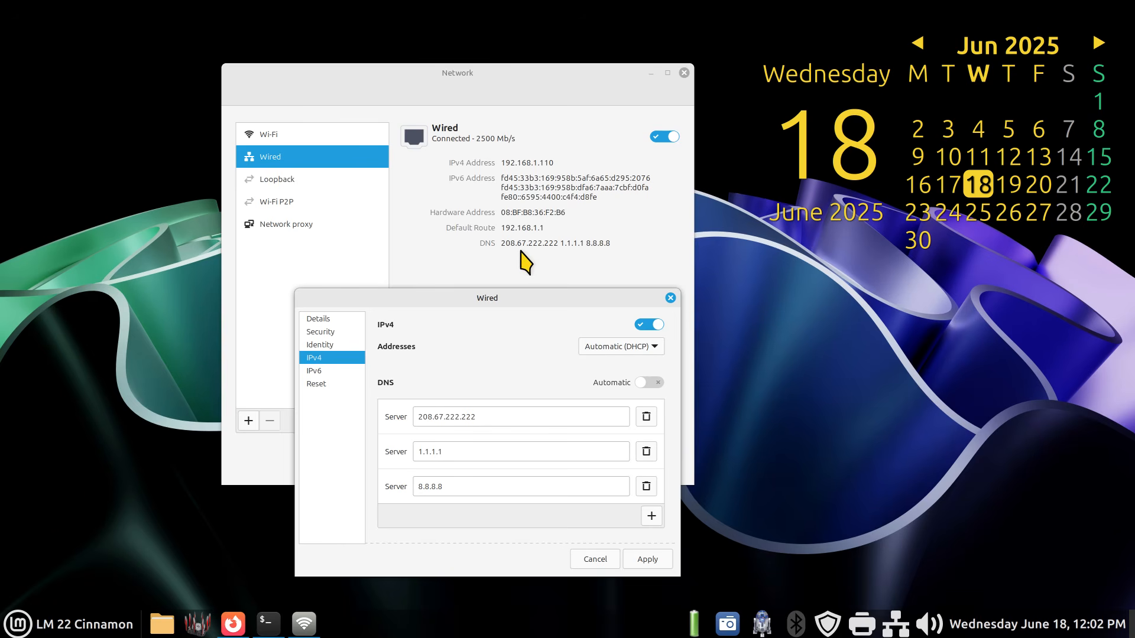
left_click_drag(539, 301, 532, 210)
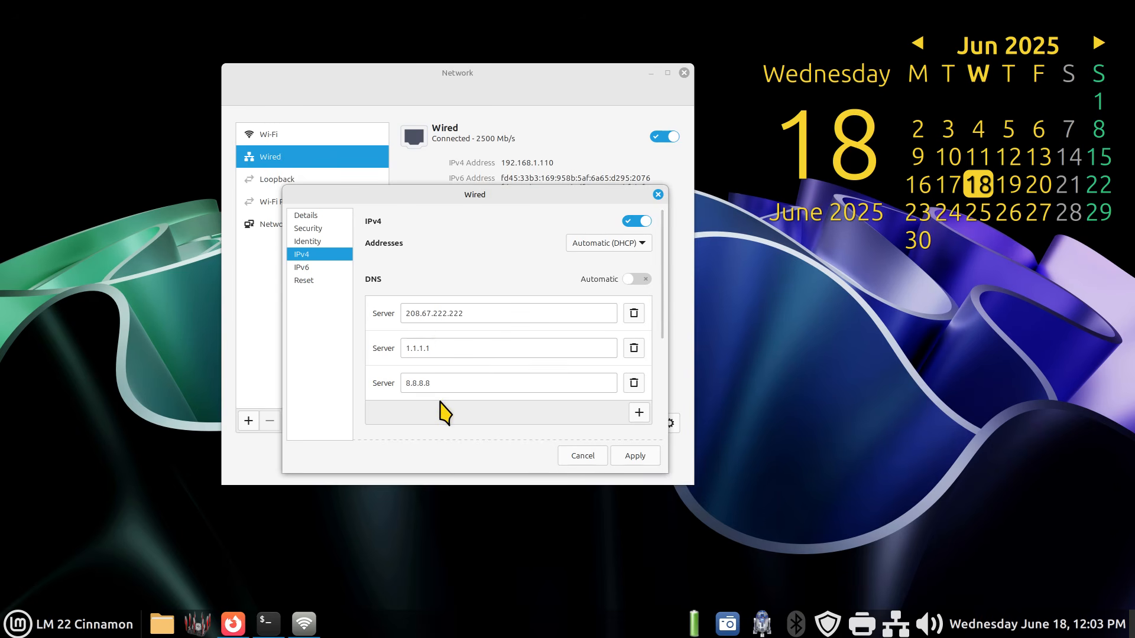
- Return to the DNS server list in Firefox and highlight the table heading 'Free Public DNS Servers'
left_click(236, 622)
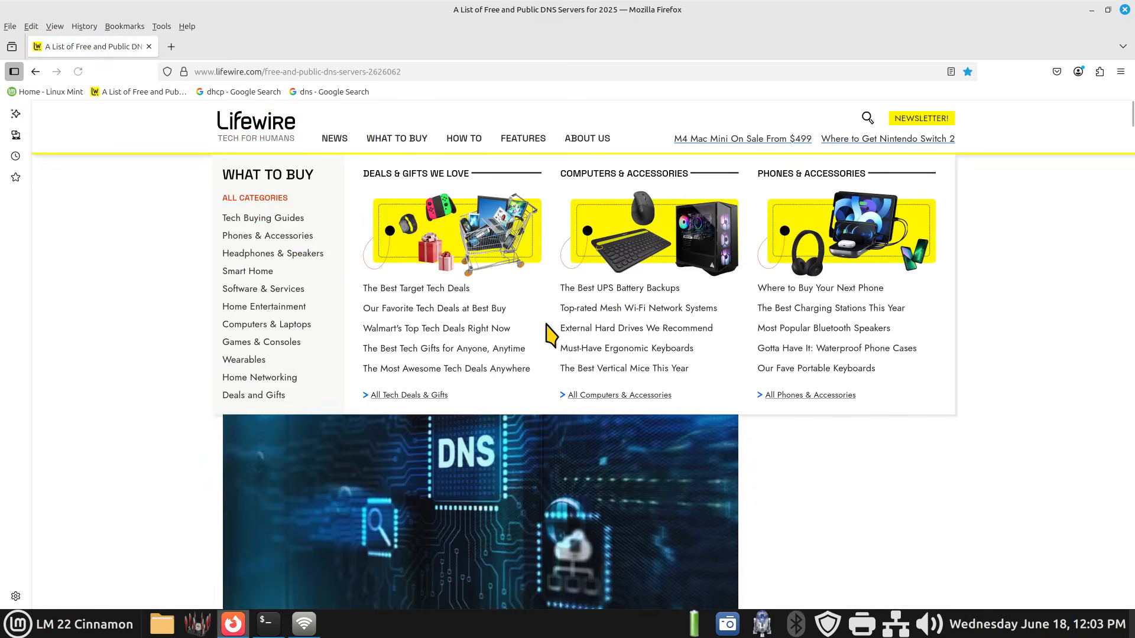
scroll(490, 420, "down", 8)
scroll(491, 419, "down", 1)
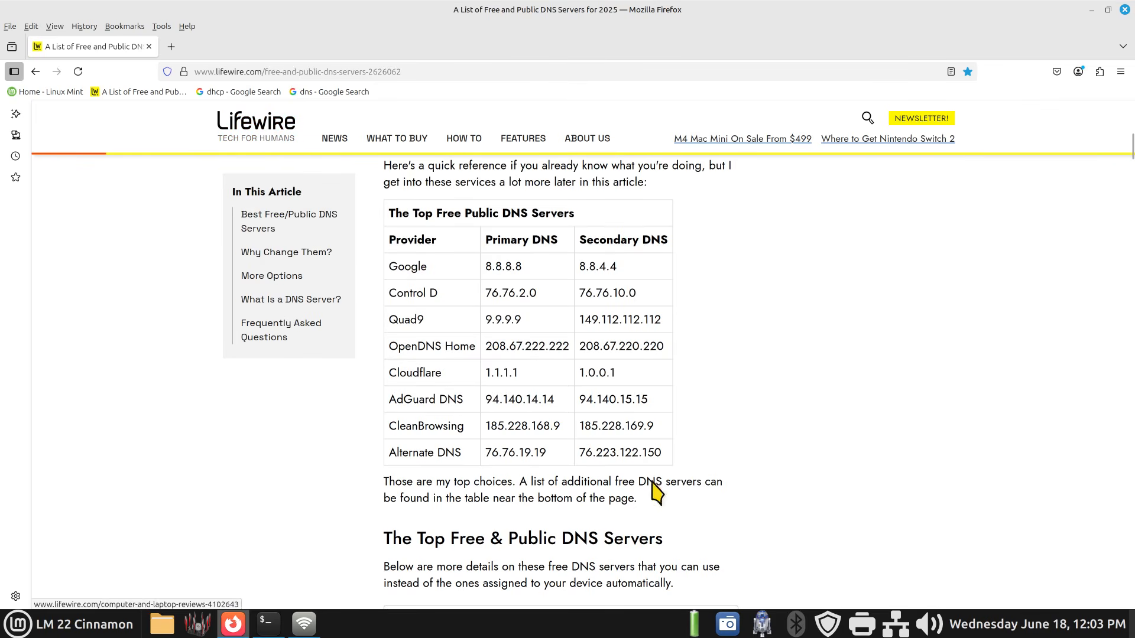
scroll(758, 405, "up", 2)
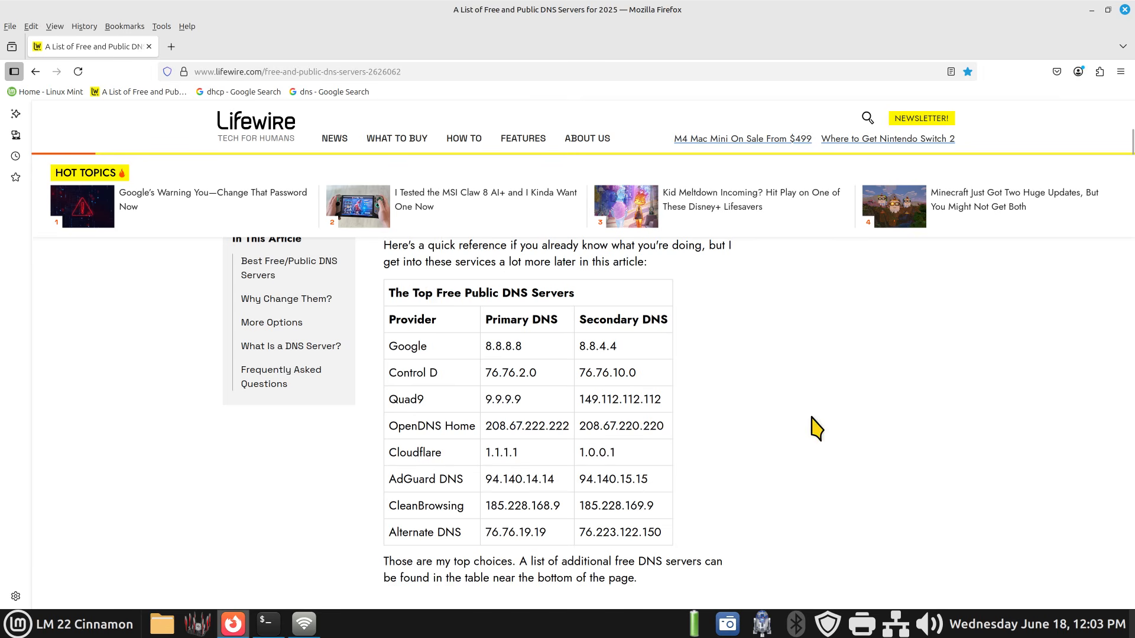
left_click_drag(437, 292, 575, 294)
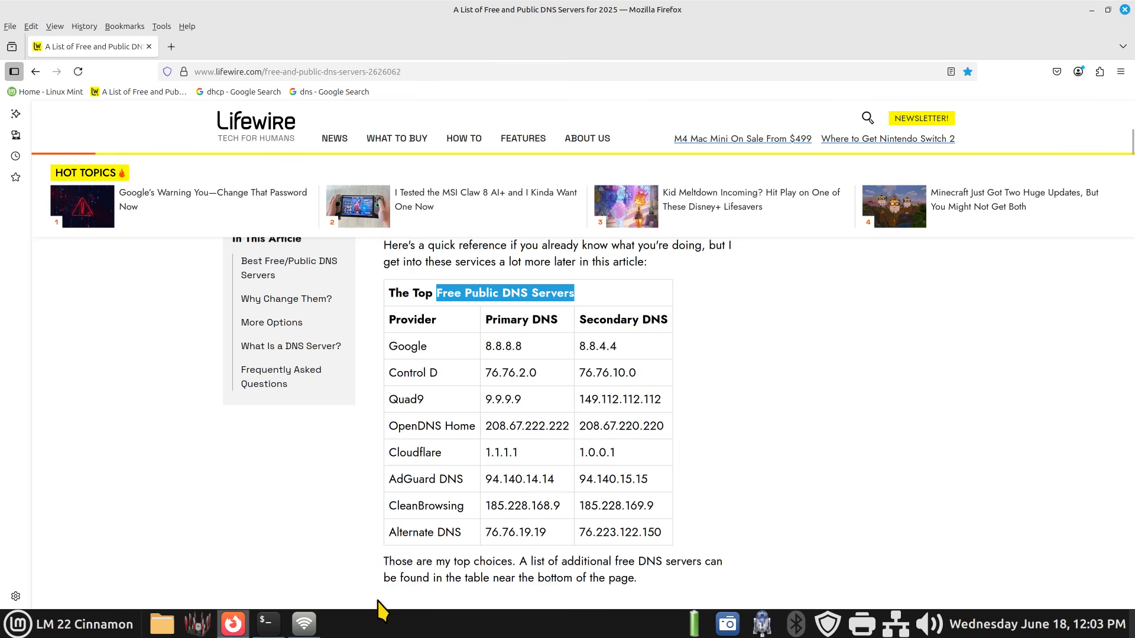
- Place the IPv4 settings dialog beside the DNS list, select the first DNS server field, and highlight OpenDNS in the table
left_click(314, 629)
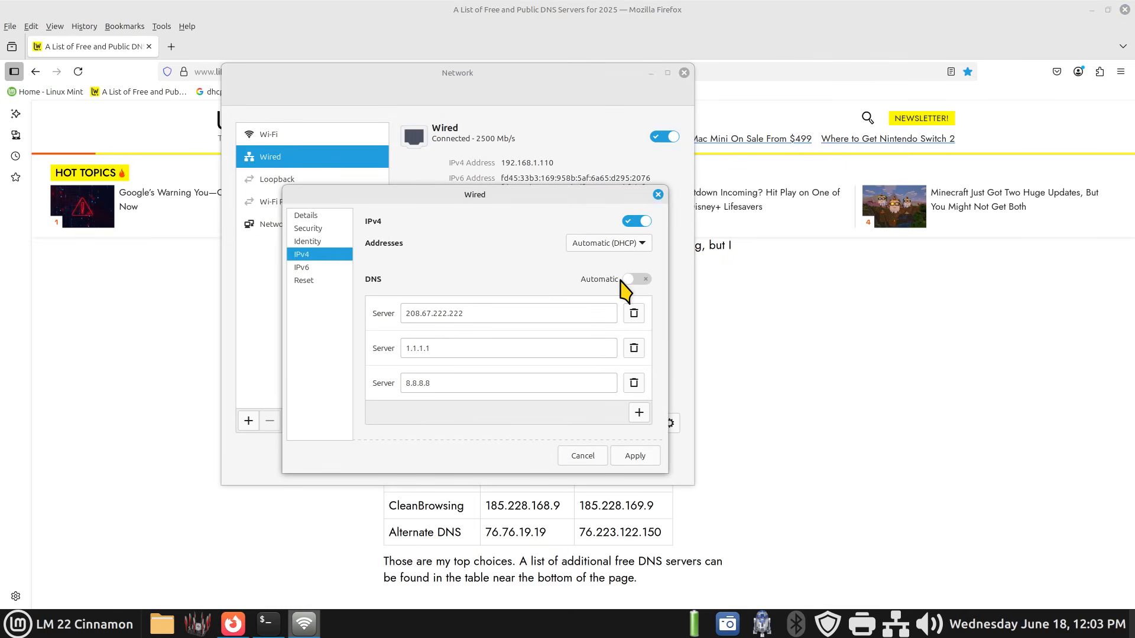
left_click_drag(578, 83, 935, 78)
left_click_drag(512, 198, 876, 193)
left_click_drag(845, 77, 923, 78)
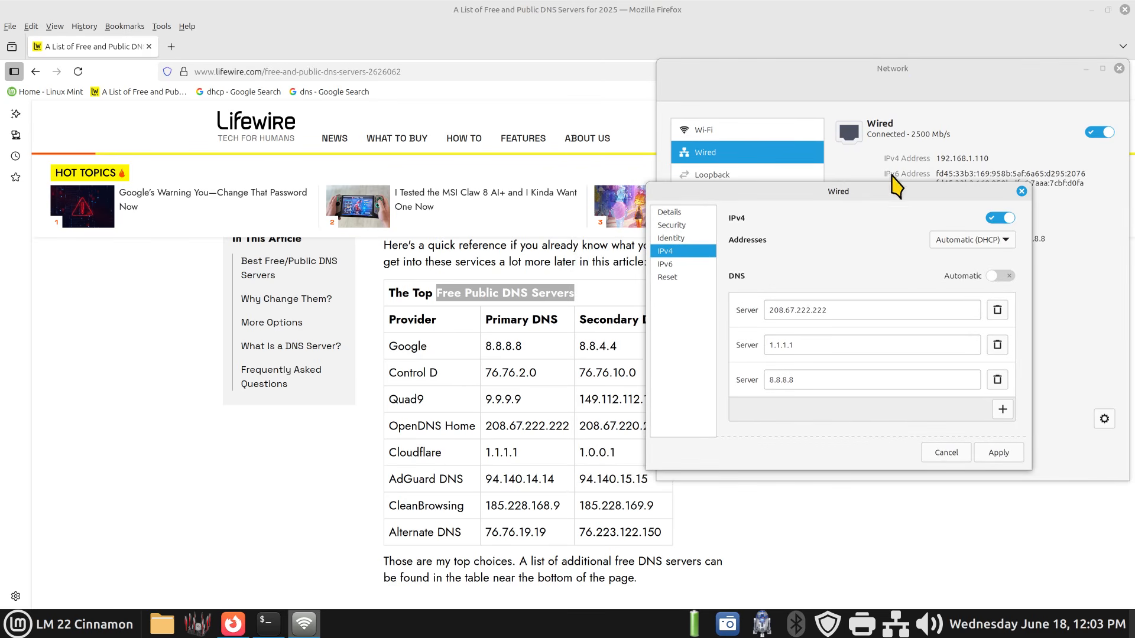
left_click_drag(896, 193, 937, 193)
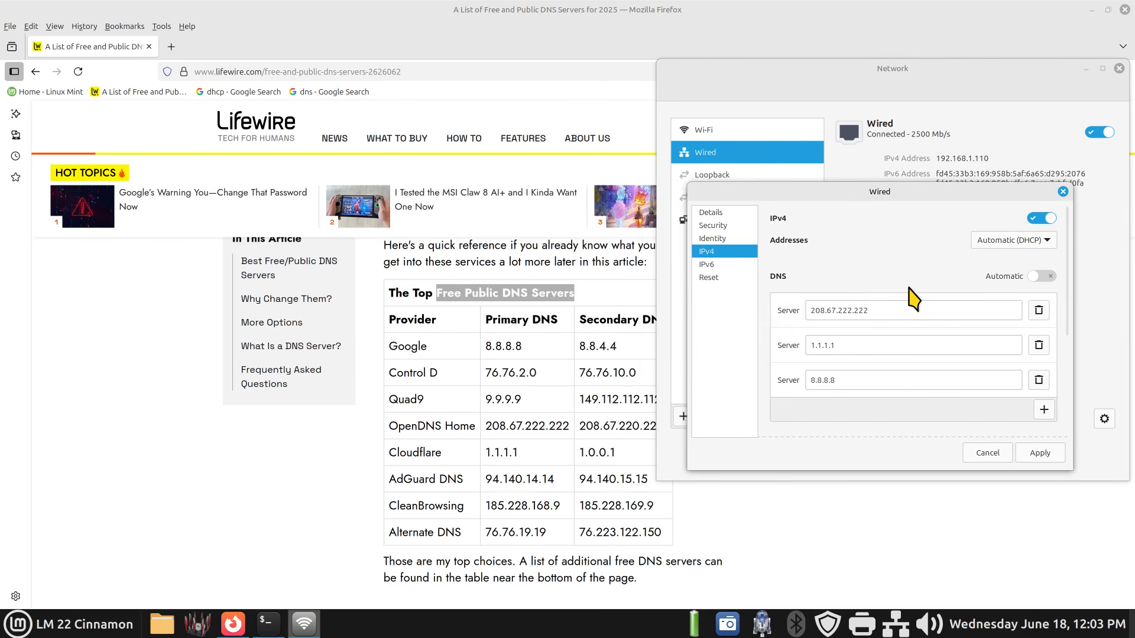
left_click(890, 313)
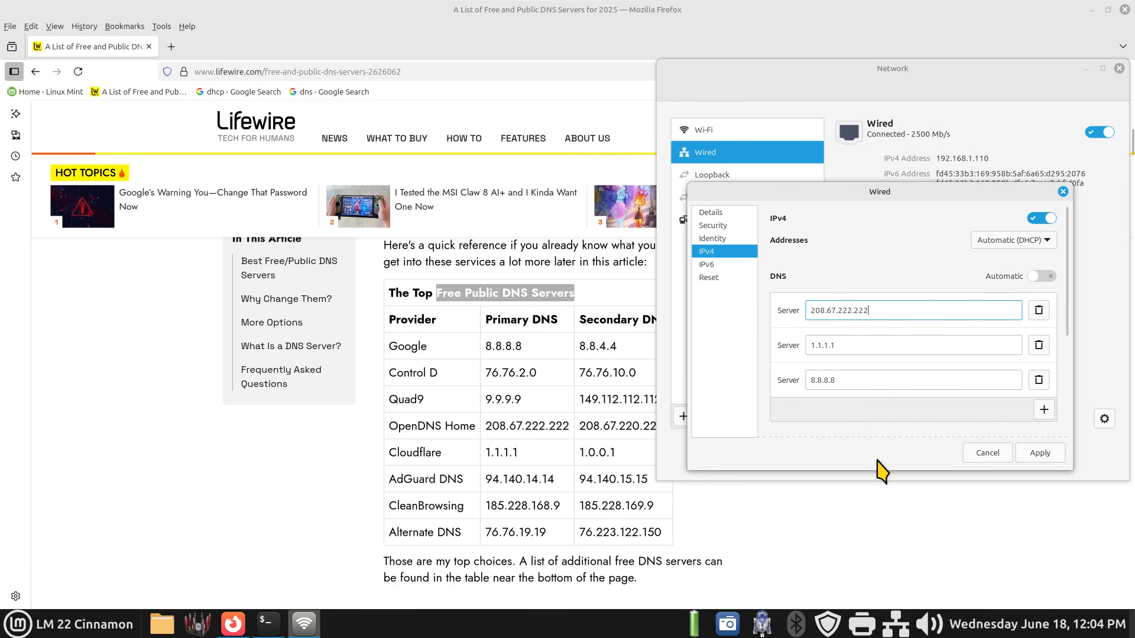
left_click(558, 17)
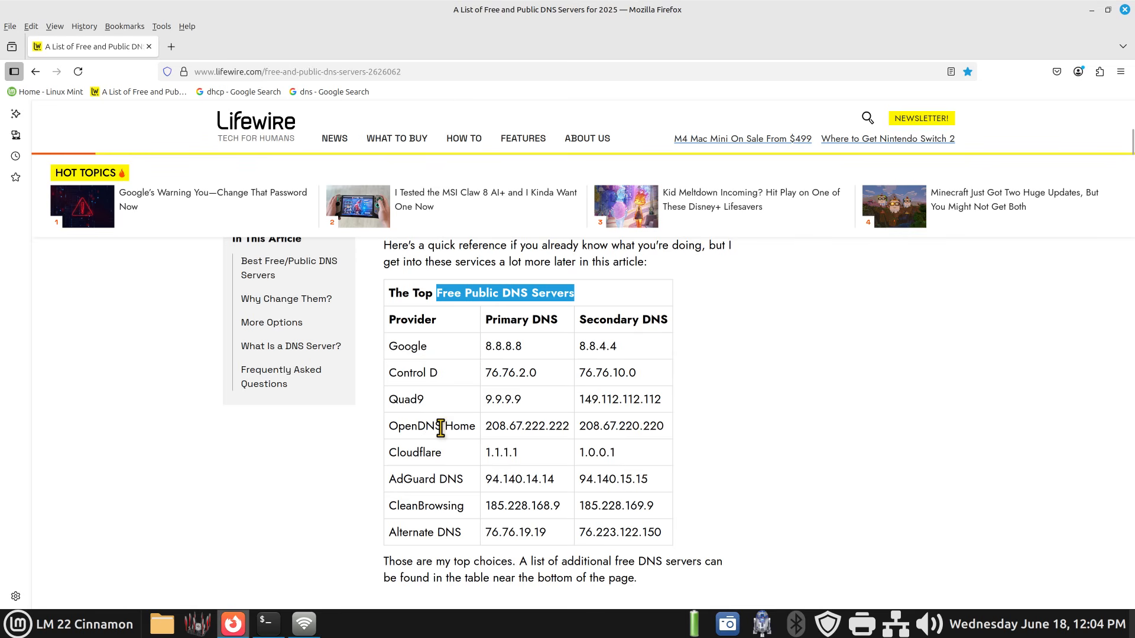
left_click_drag(441, 428, 392, 436)
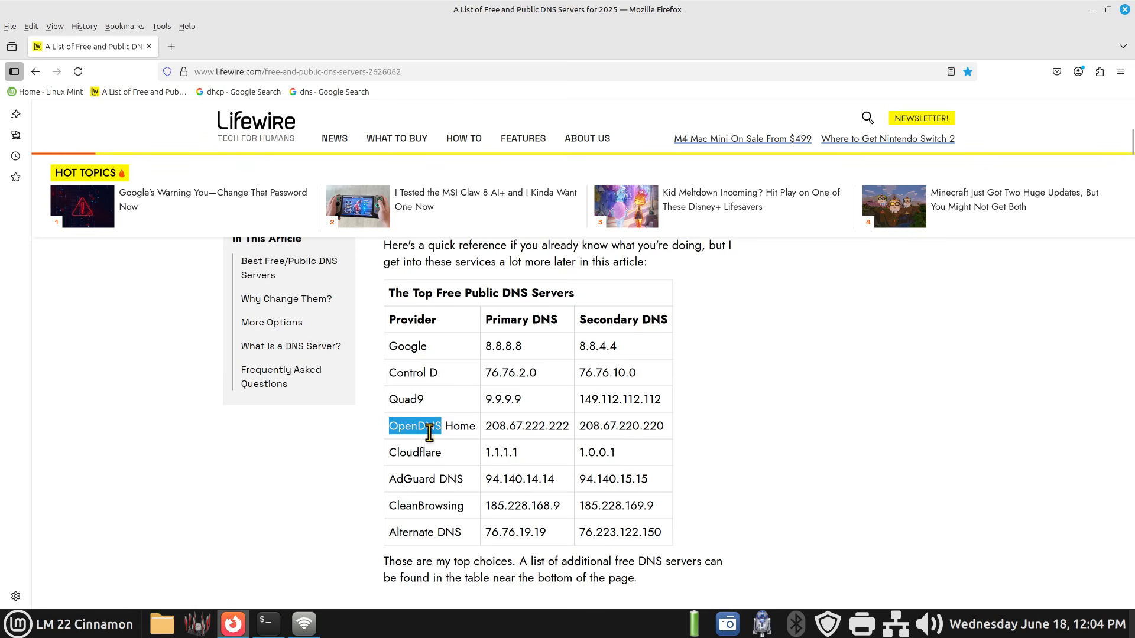
- Copy the OpenDNS provider name from the table and search Google for it in a new tab
right_click(405, 427)
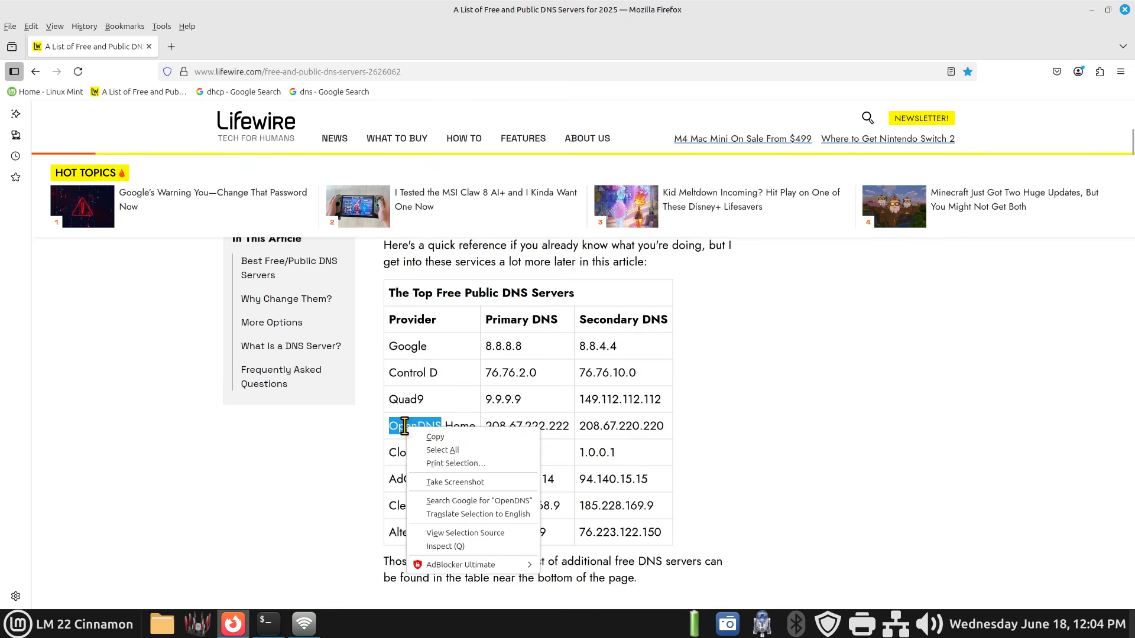
left_click(454, 438)
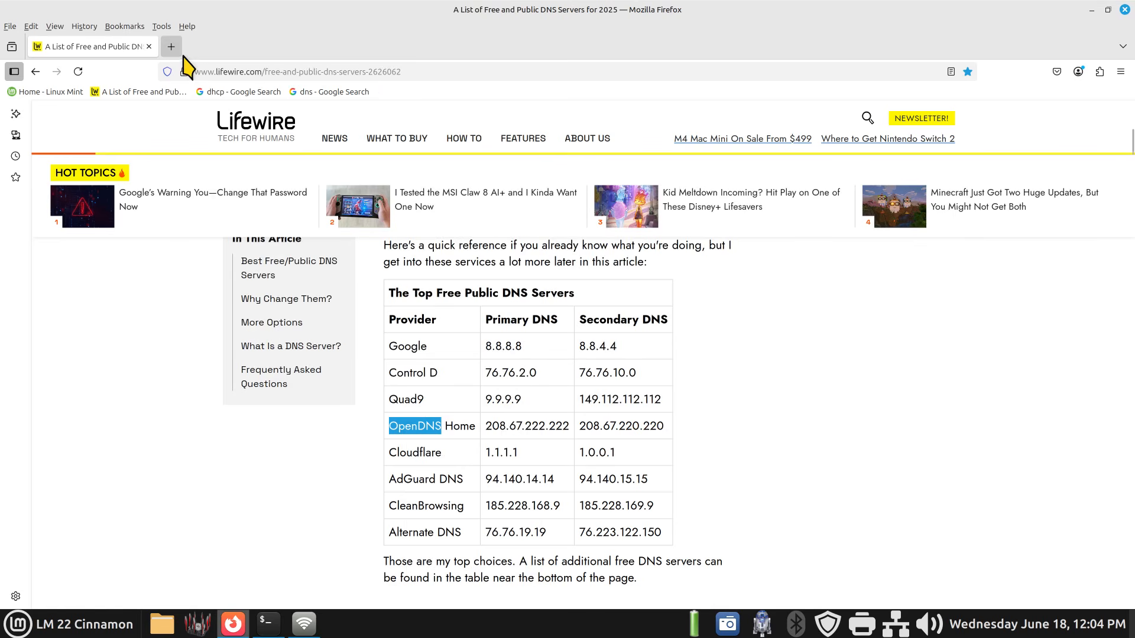
left_click(171, 47)
left_click(411, 140)
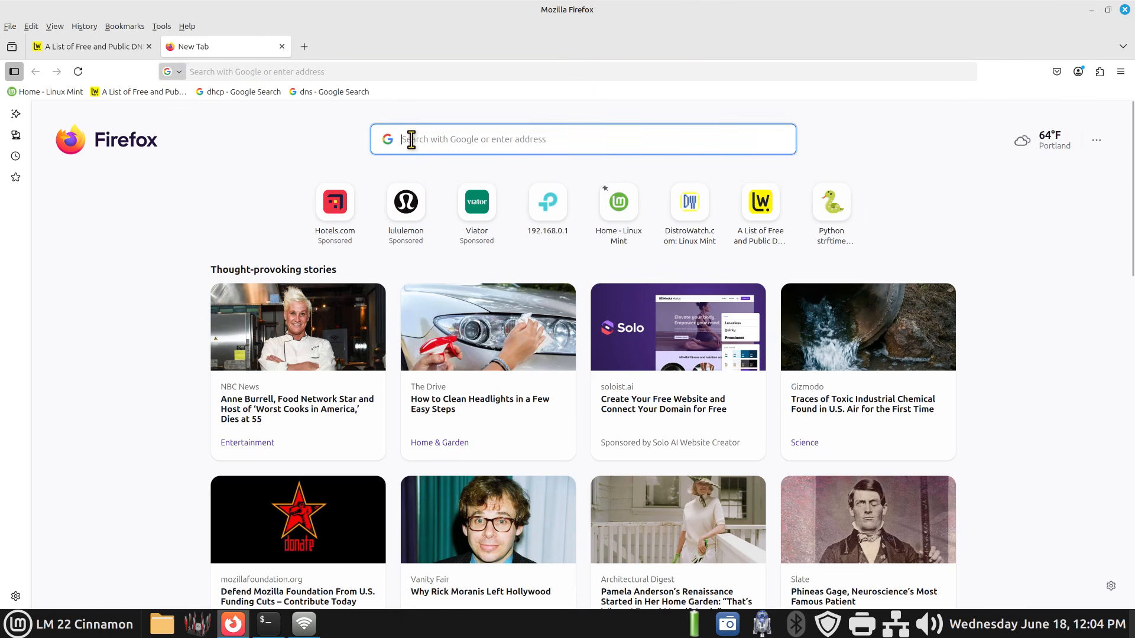
right_click(411, 140)
left_click(447, 211)
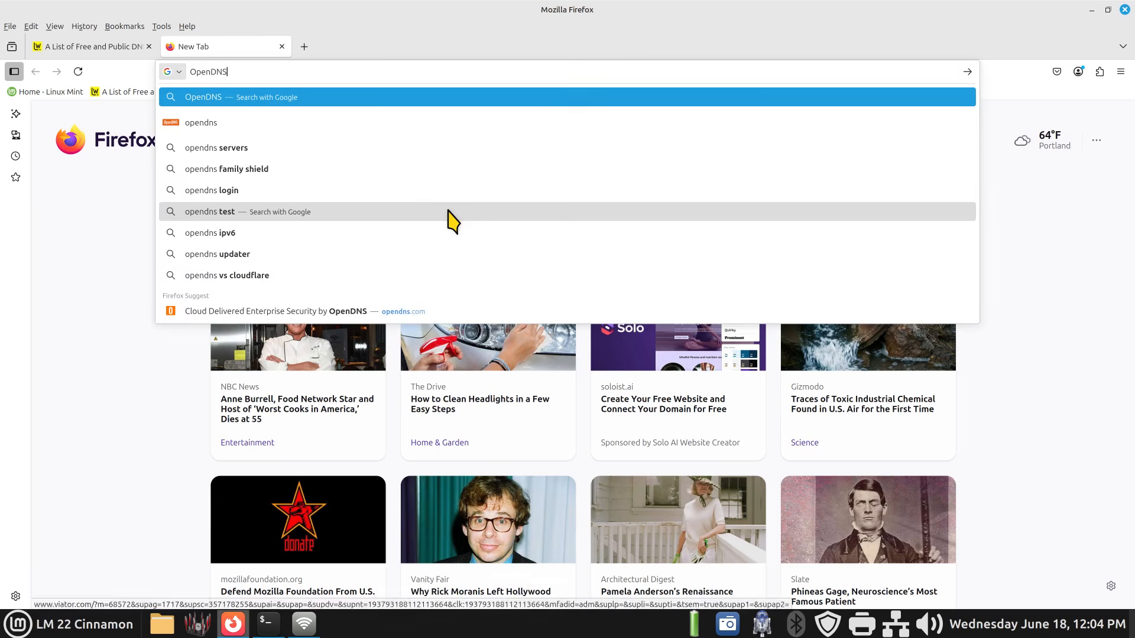
key("Return")
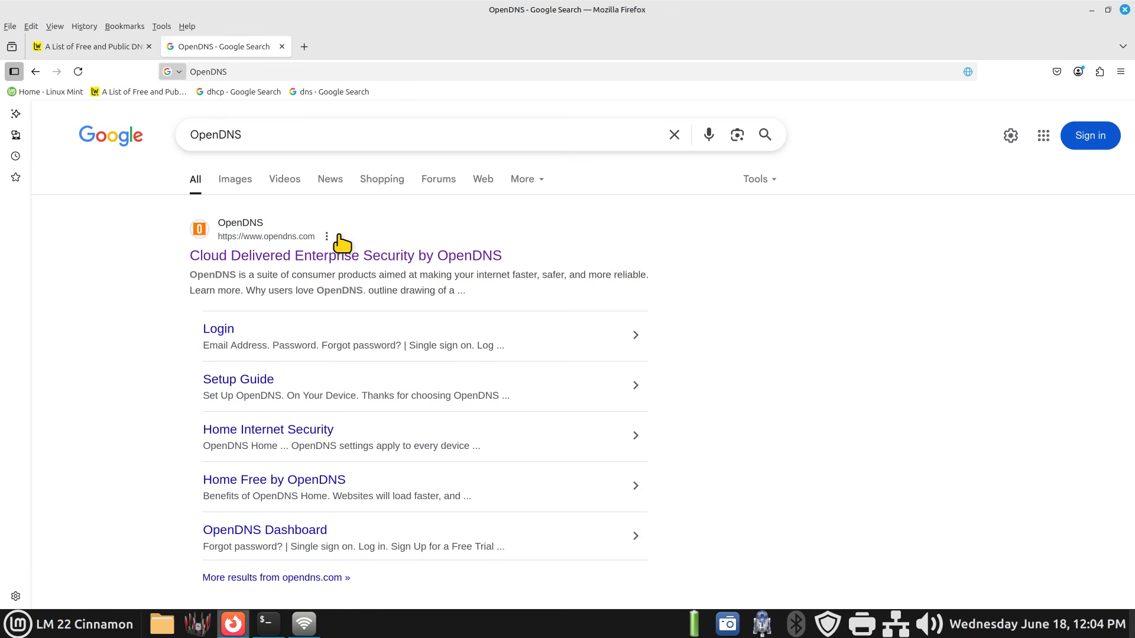
- Open the OpenDNS website and scroll to the footer listing its DNS server addresses
left_click(265, 260)
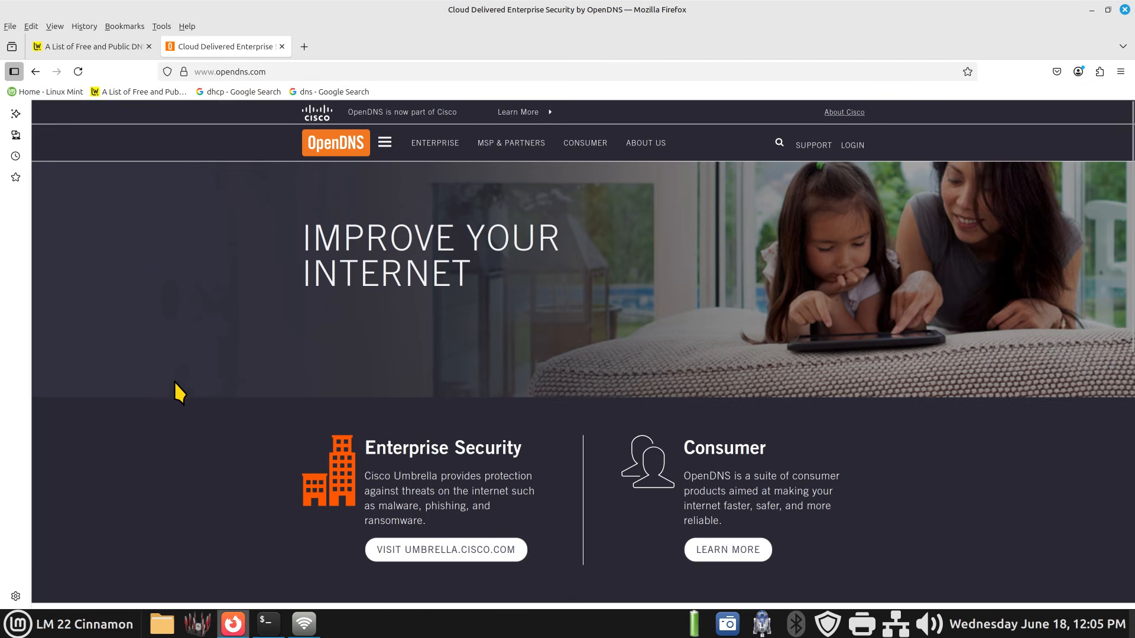
scroll(175, 380, "down", 1)
scroll(176, 381, "down", 8)
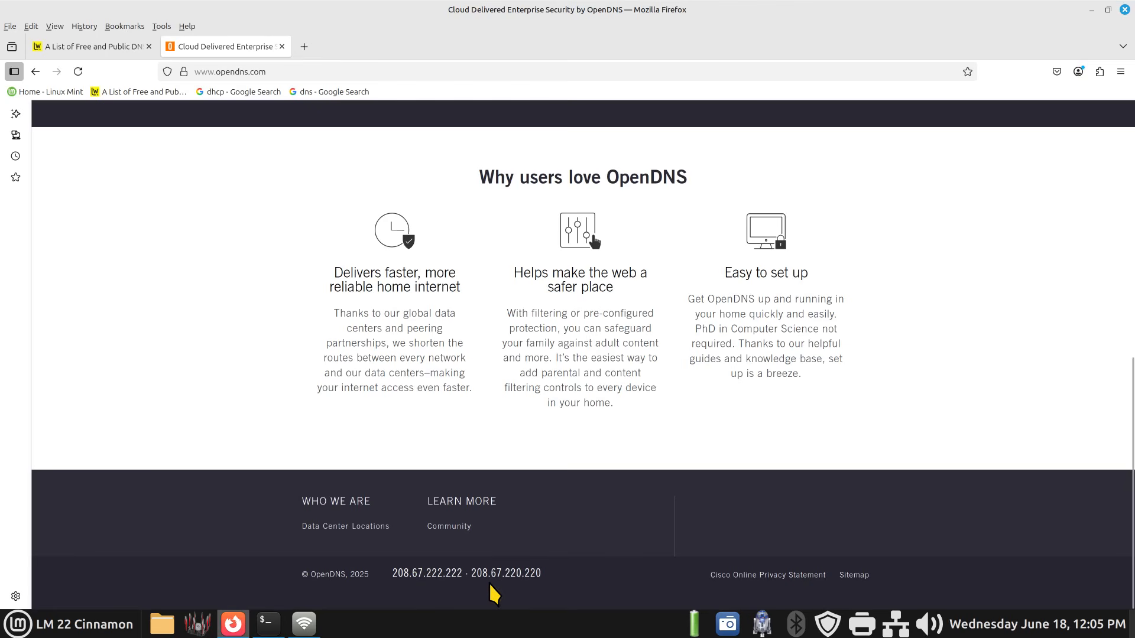
- Switch to the Wired settings dialog and clear the first DNS server field
left_click(304, 623)
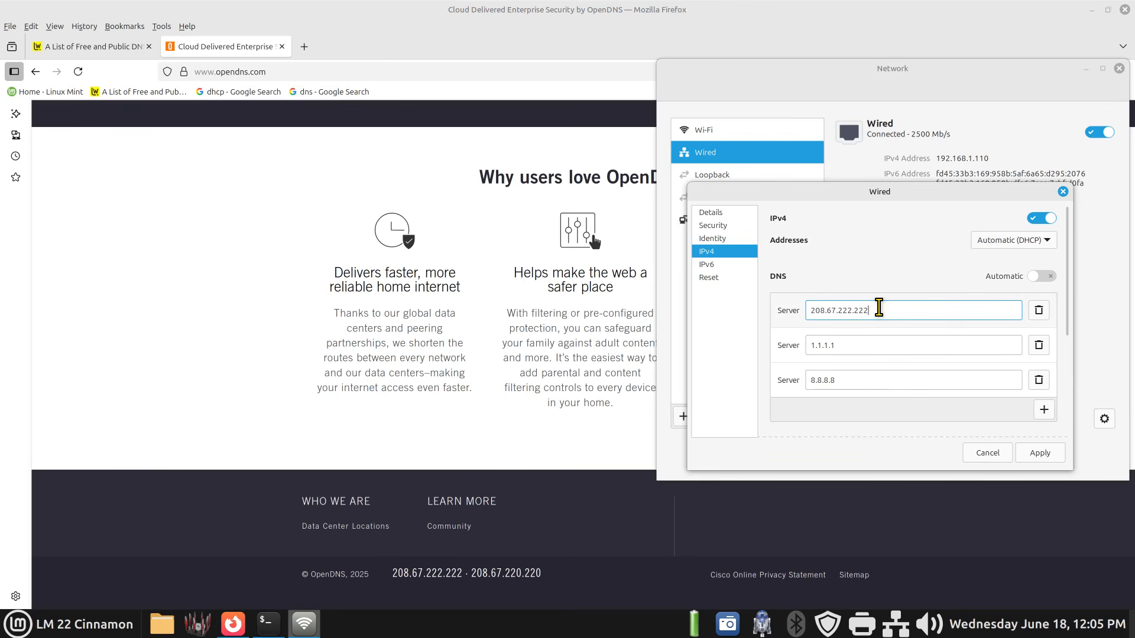
left_click_drag(873, 308, 805, 309)
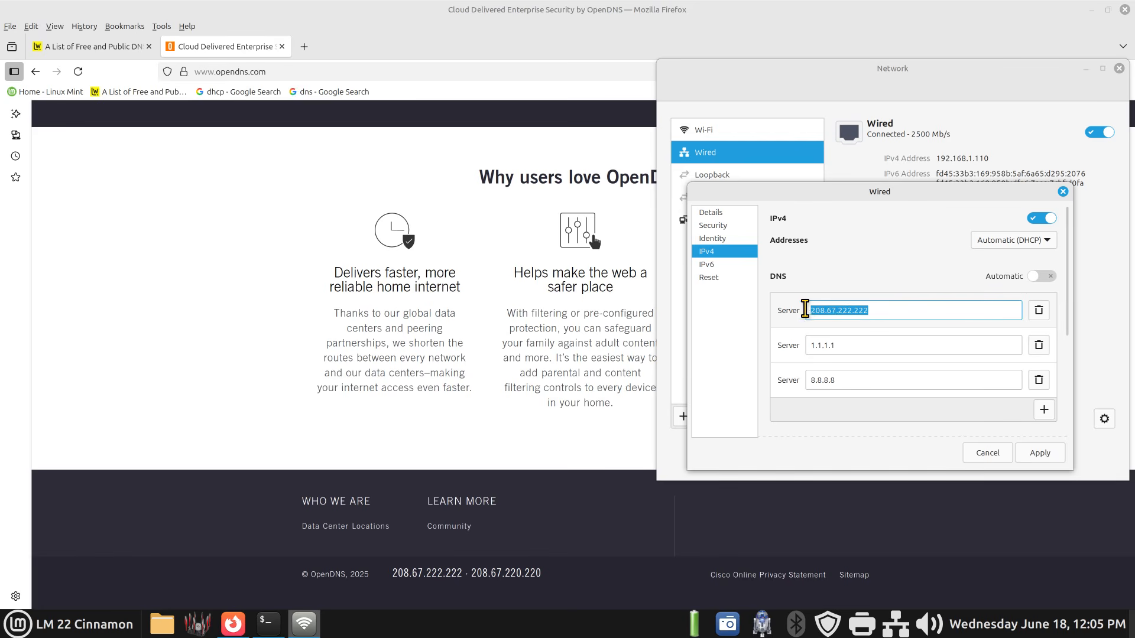
key("BackSpace")
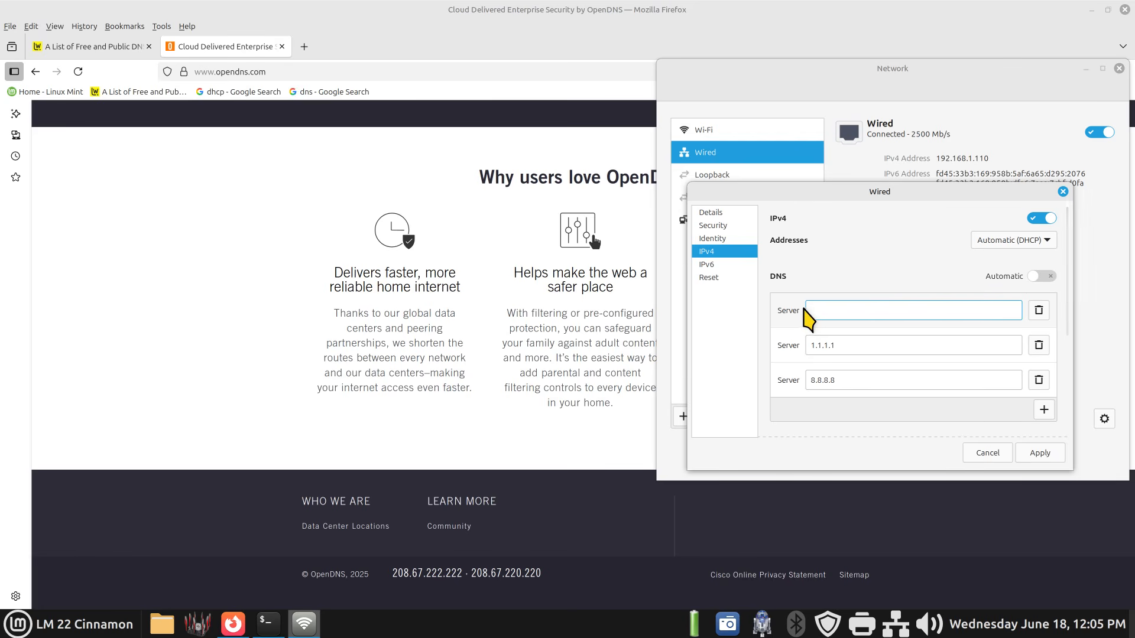
- Try copying the OpenDNS address 208.67.222.222 from the footer into the first server field, then clear the field again
left_click(394, 576)
left_click_drag(394, 576, 453, 577)
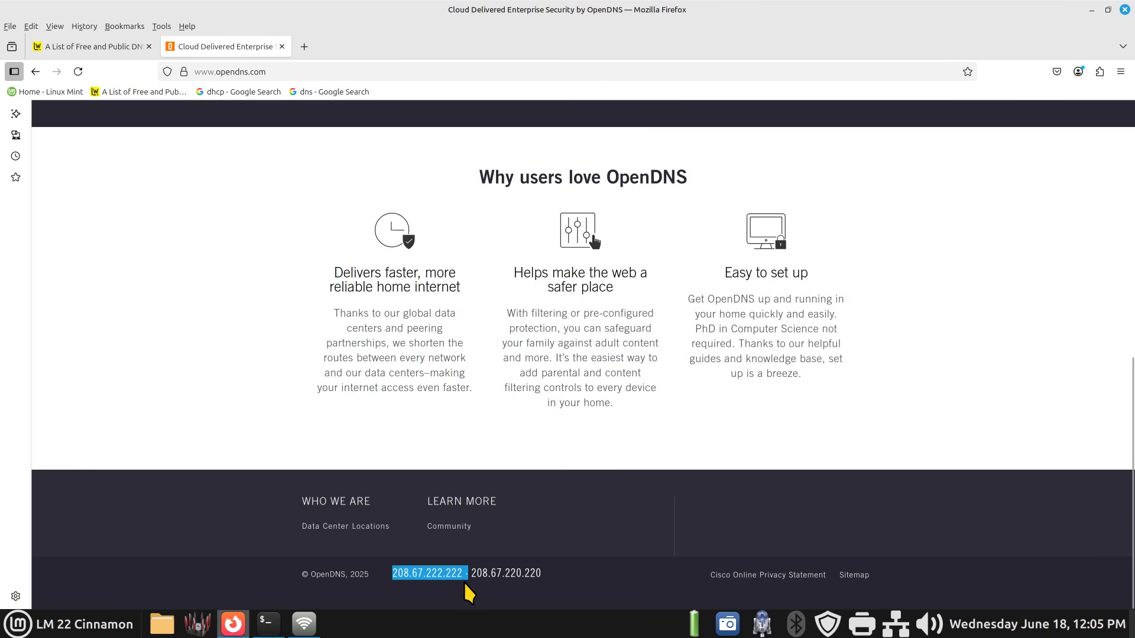
right_click(438, 574)
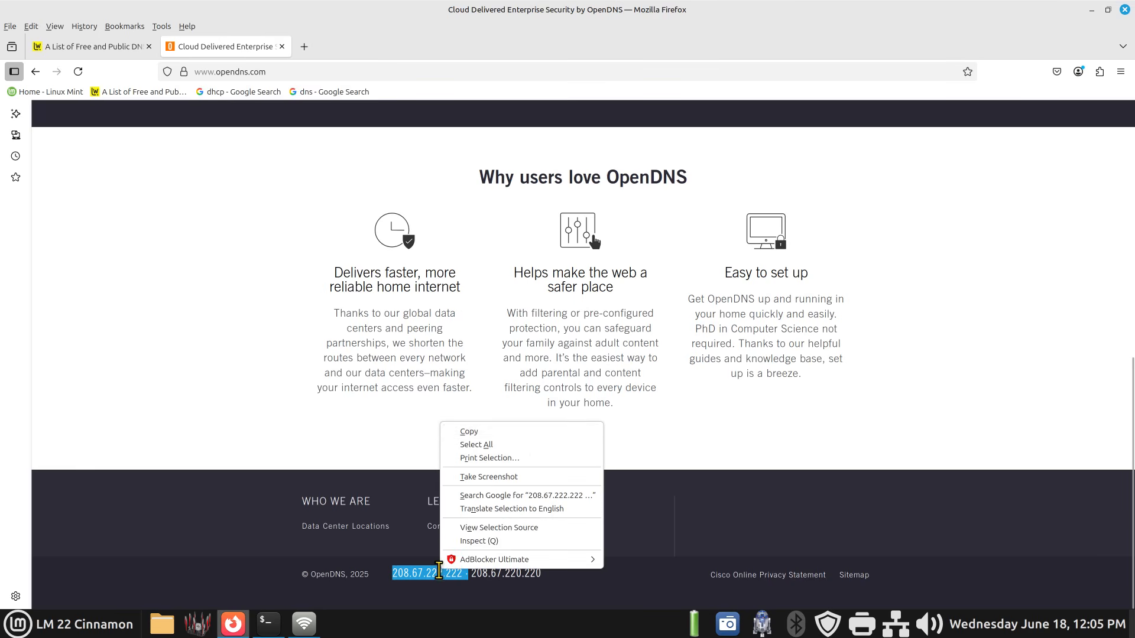
left_click(519, 431)
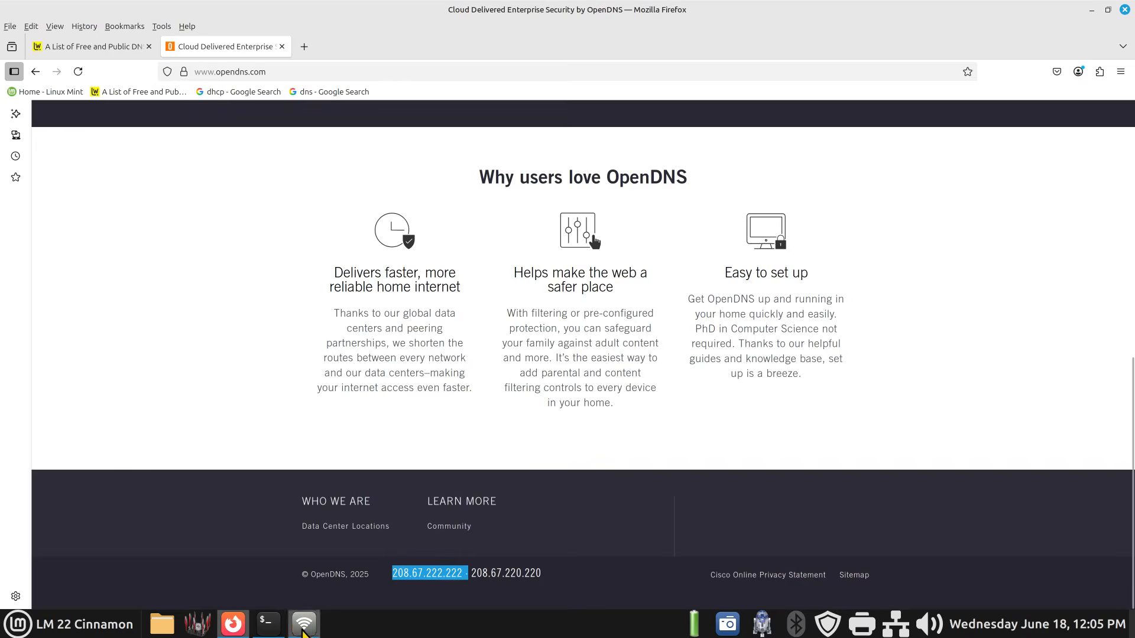
left_click(304, 624)
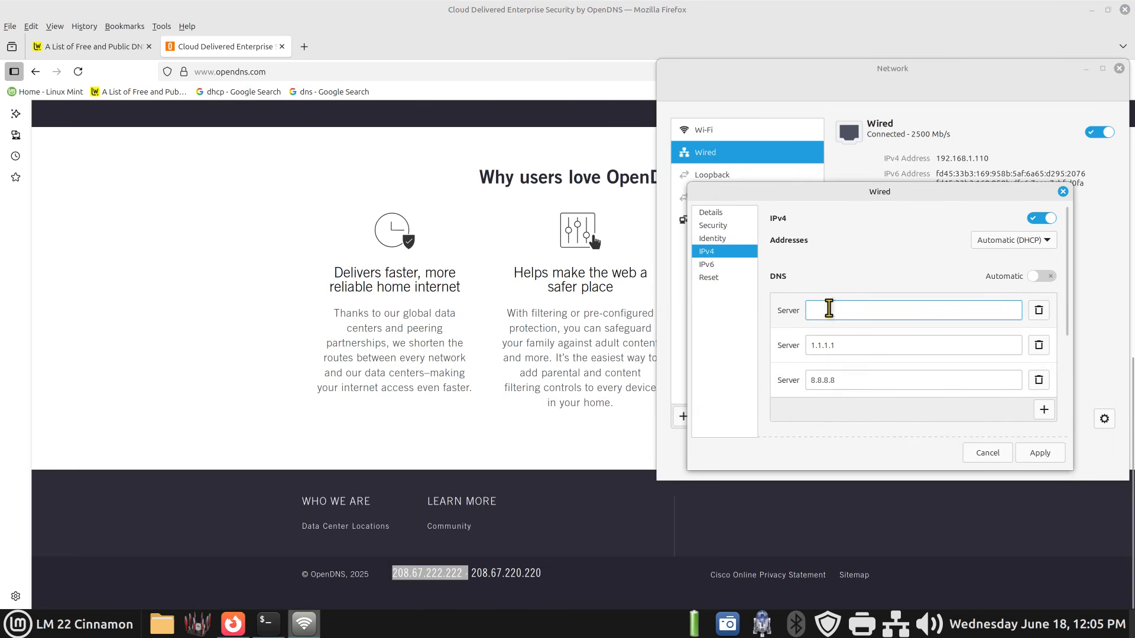
right_click(830, 309)
left_click(871, 349)
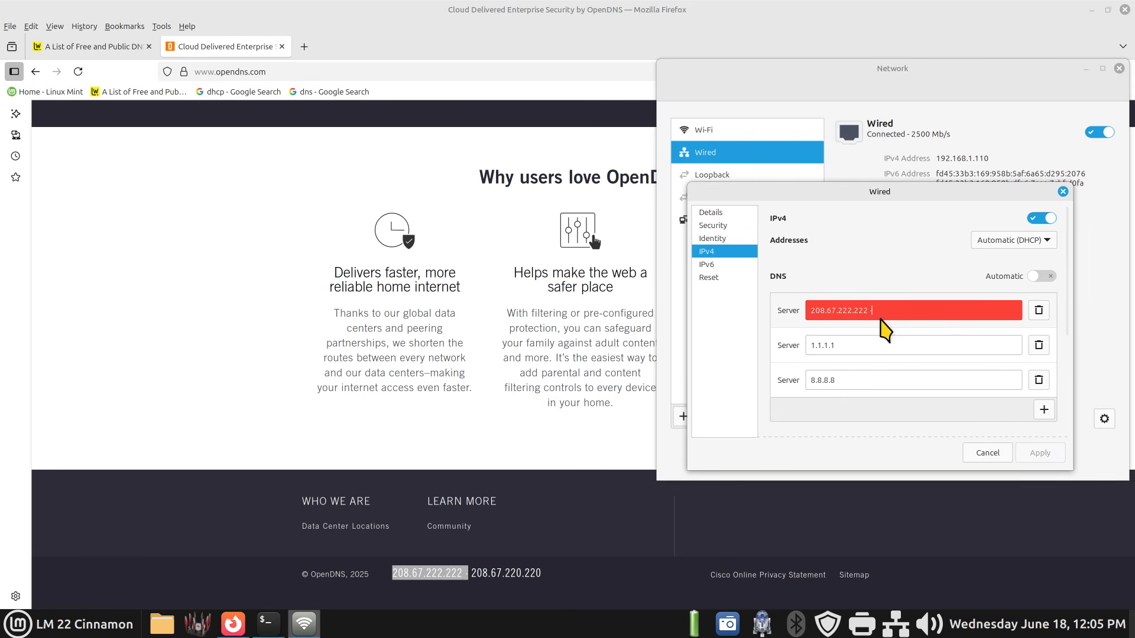
key("BackSpace")
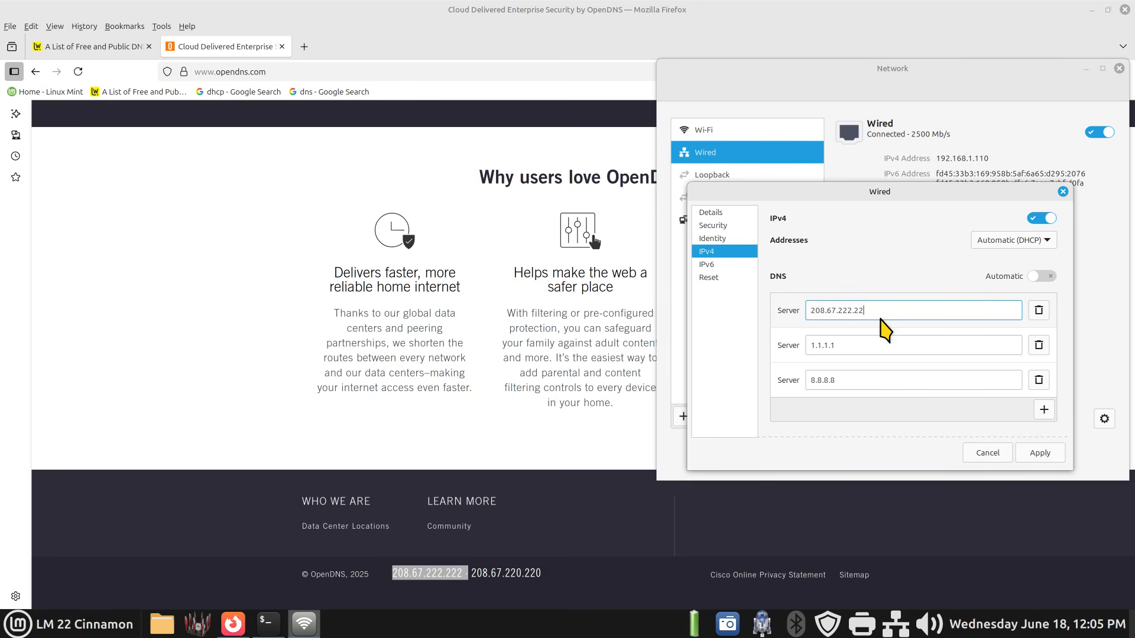
key("BackSpace")
key("BackSpace")
key("BackSpace")
key("BackSpace")
key("BackSpace")
key("BackSpace")
key("BackSpace")
key("BackSpace")
key("BackSpace")
key("BackSpace")
key("BackSpace")
key("BackSpace")
key("BackSpace")
- Copy 208.67.222.222 from the OpenDNS footer and paste it into the first DNS server field
left_click(425, 589)
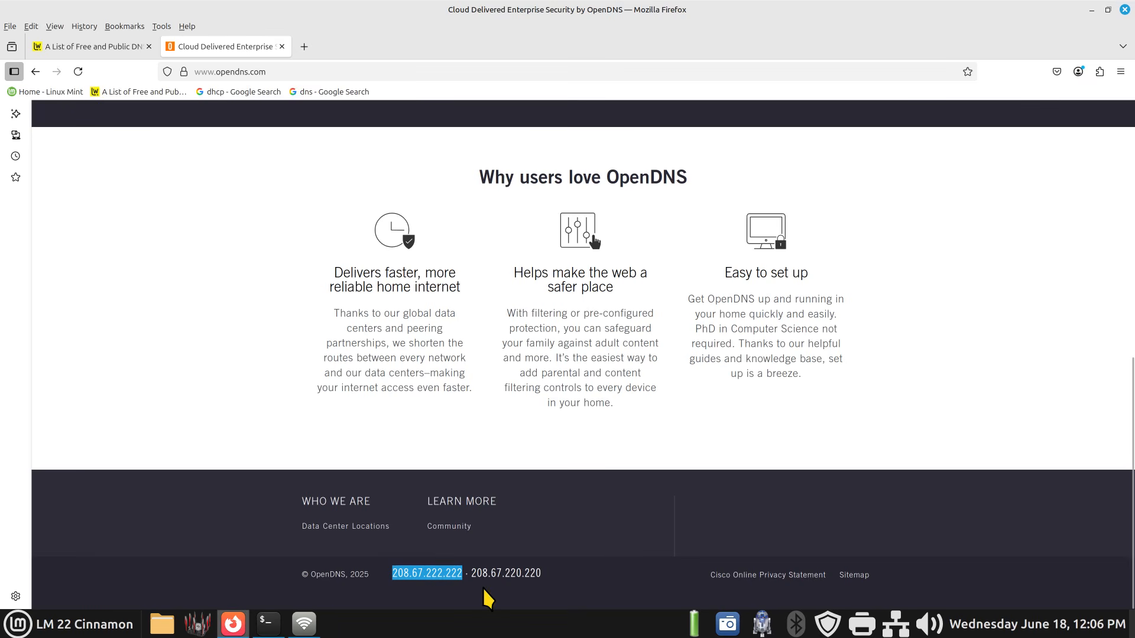
right_click(414, 573)
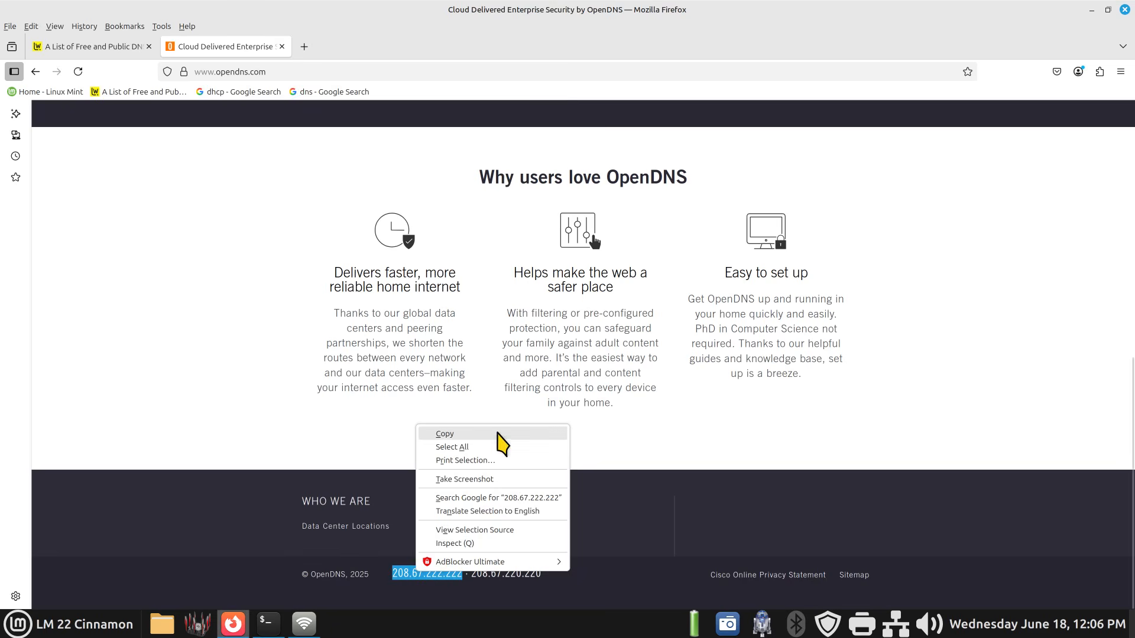
left_click(500, 436)
left_click(304, 624)
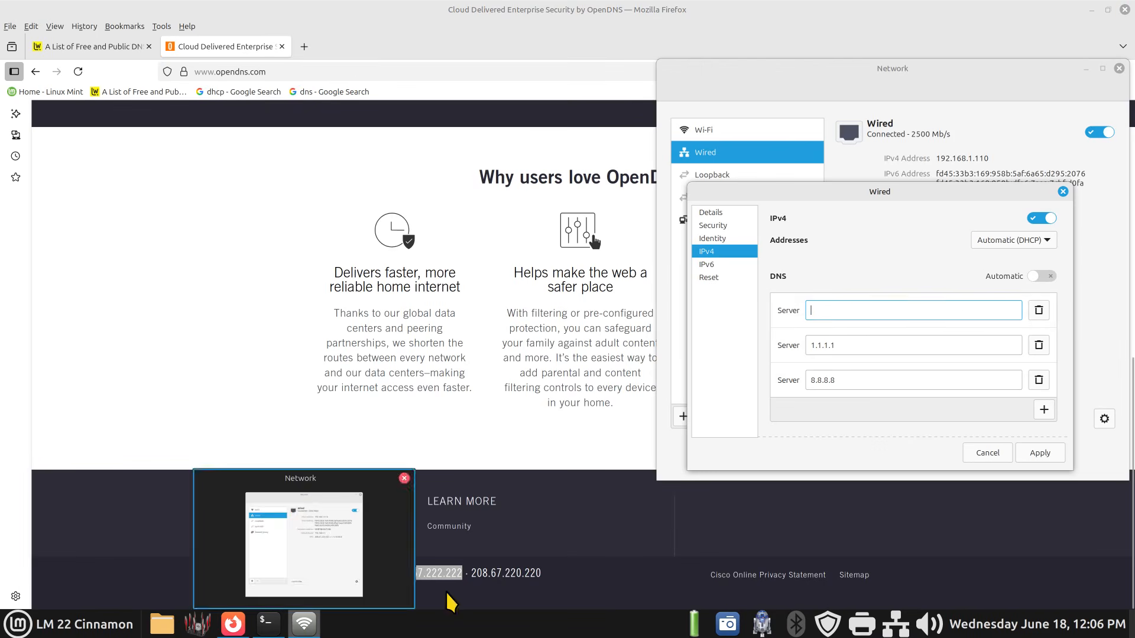
left_click(816, 310)
right_click(817, 312)
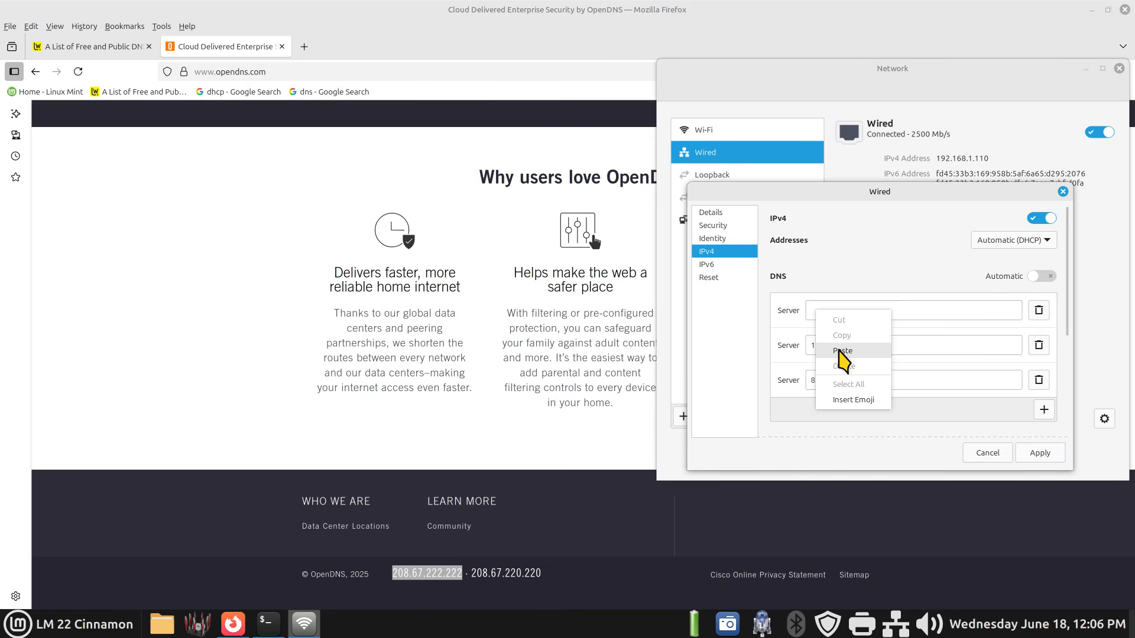
left_click(842, 351)
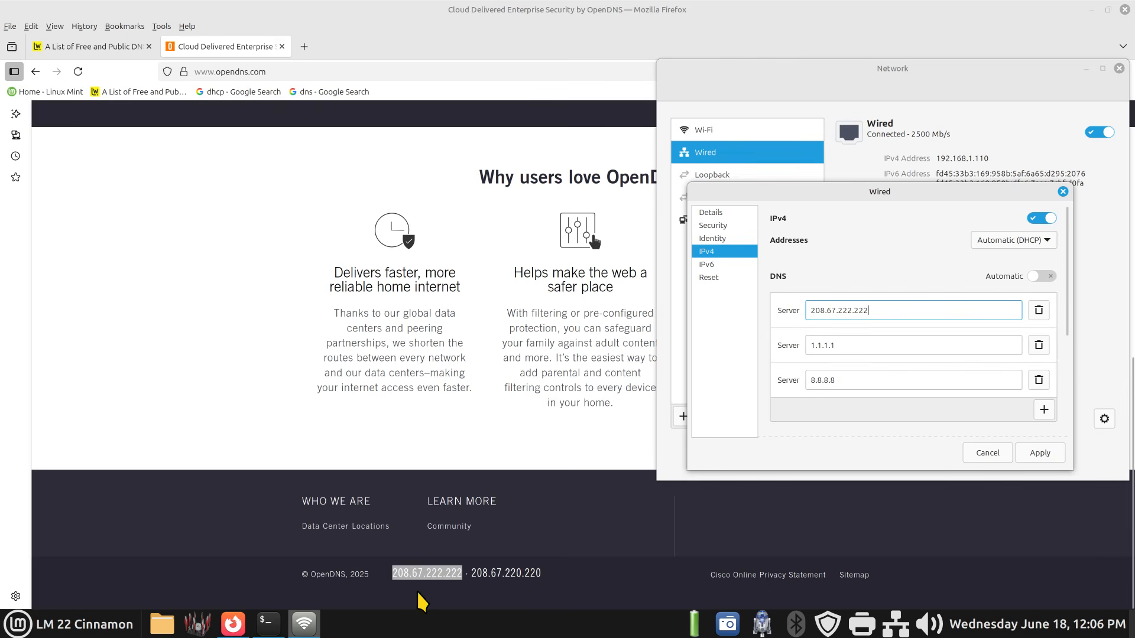
- Switch back to the Lifewire DNS server list tab and bring the Network window forward
left_click(240, 631)
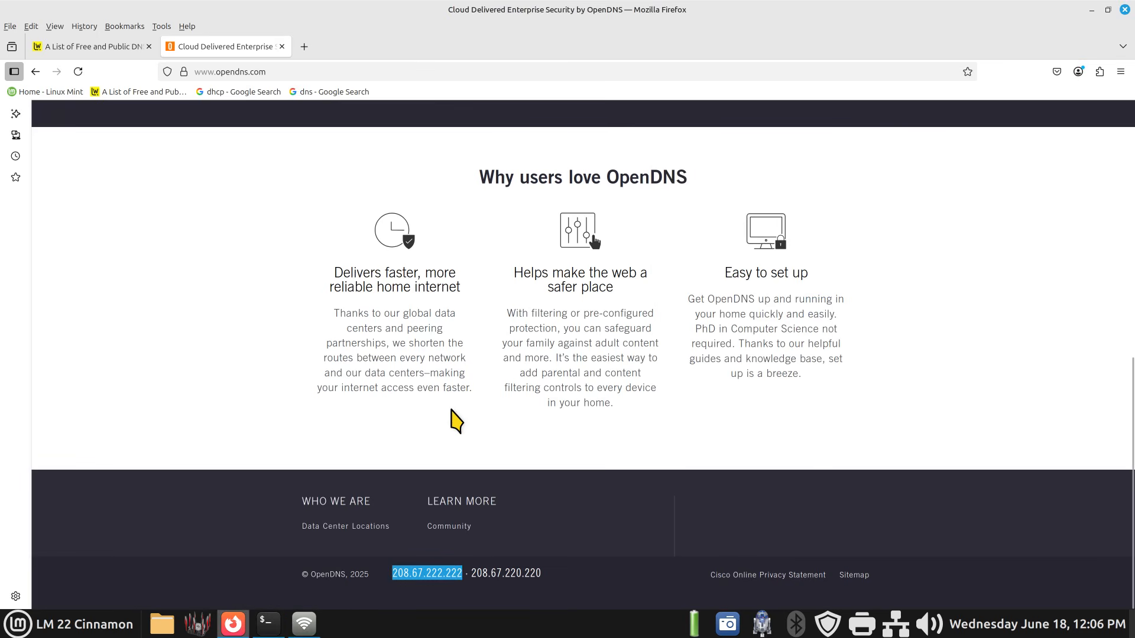
left_click(240, 631)
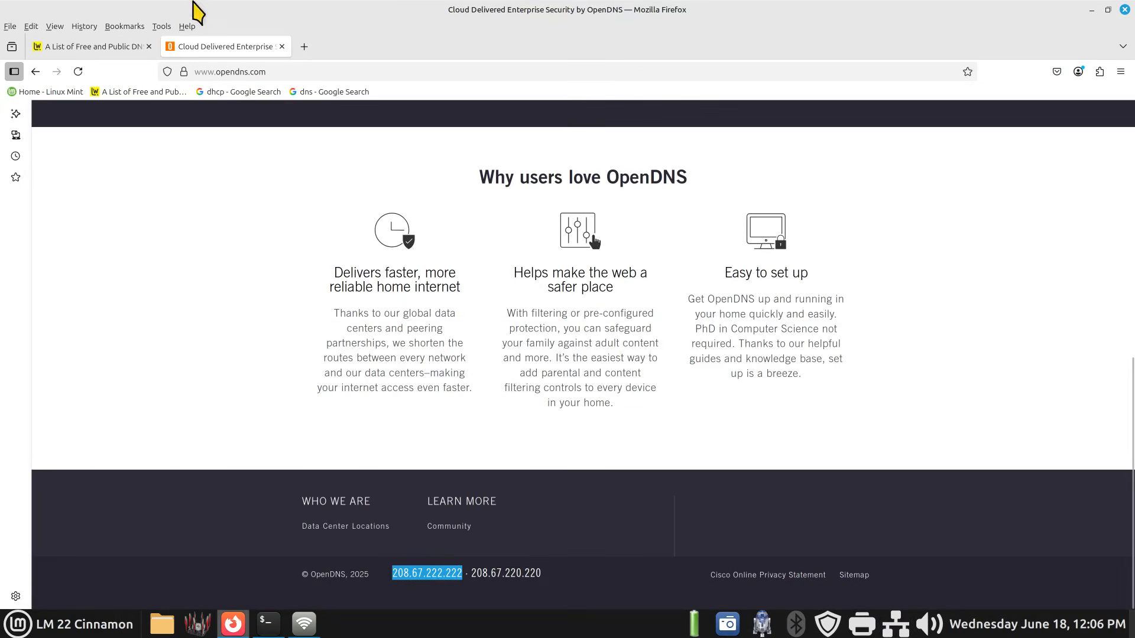
left_click(234, 625)
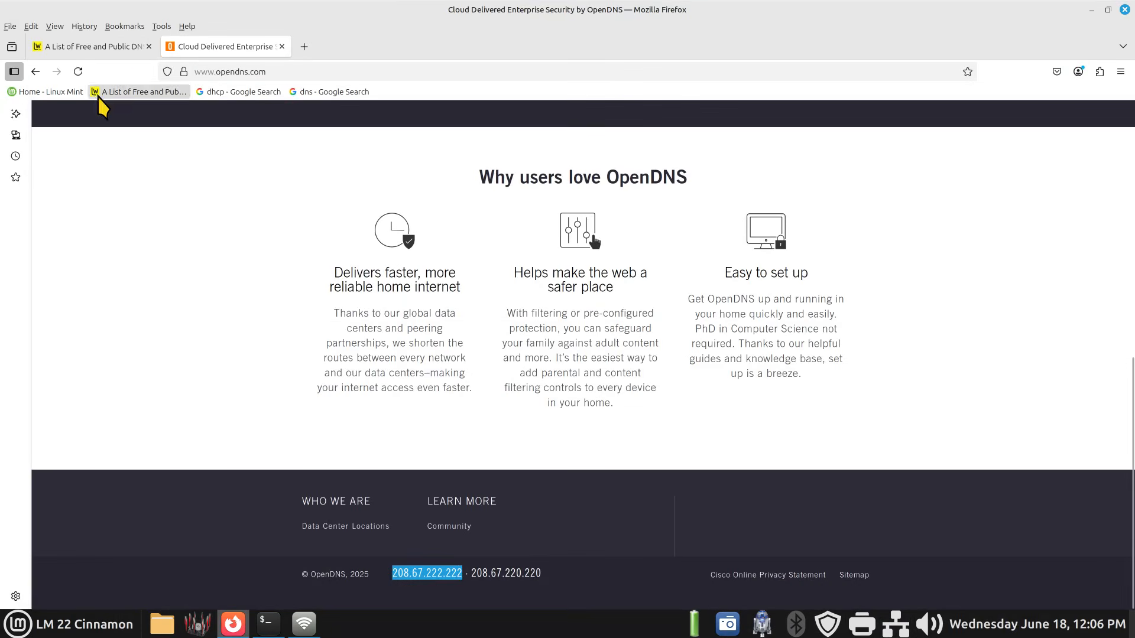
left_click(69, 46)
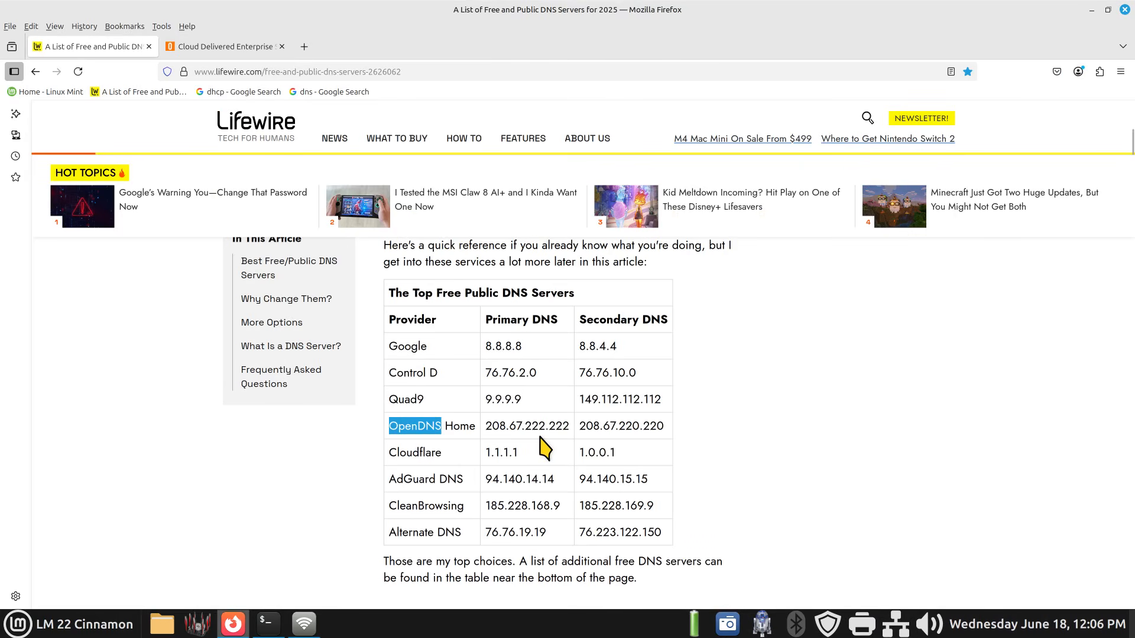
left_click(304, 626)
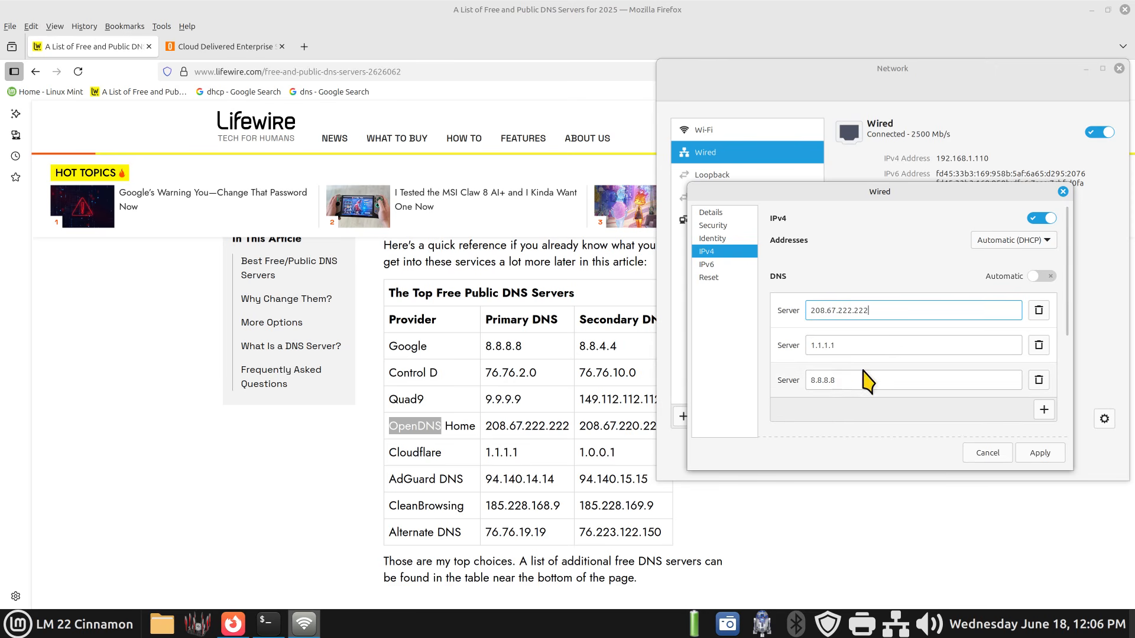
- Minimize Firefox and move the Network window and Wired dialog to the middle of the desktop
left_click(1091, 9)
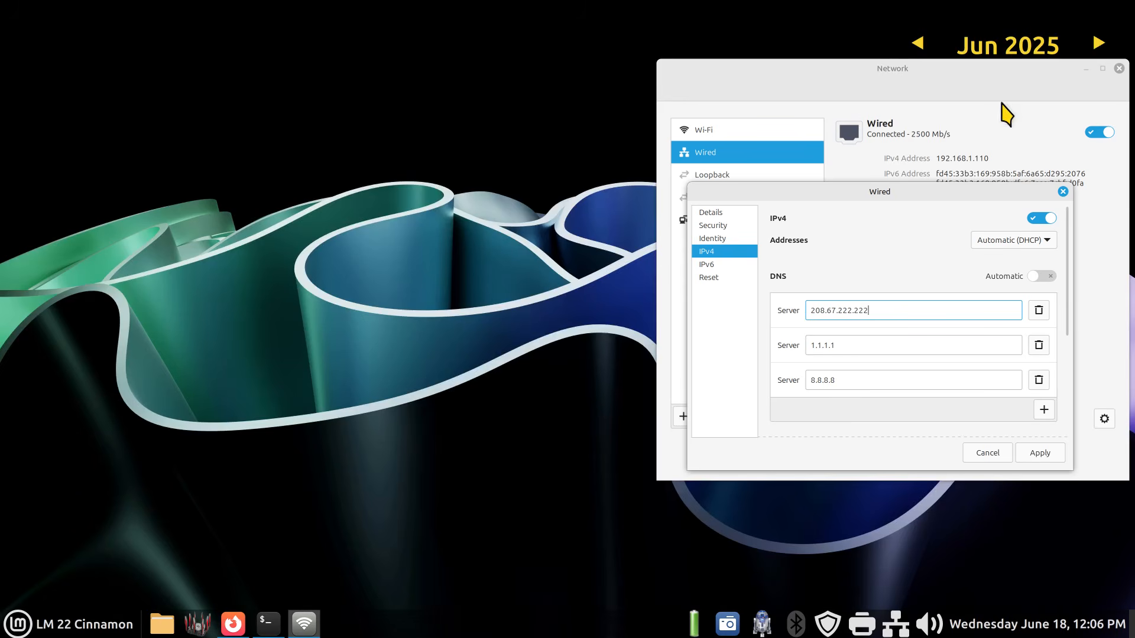
left_click_drag(950, 83, 361, 177)
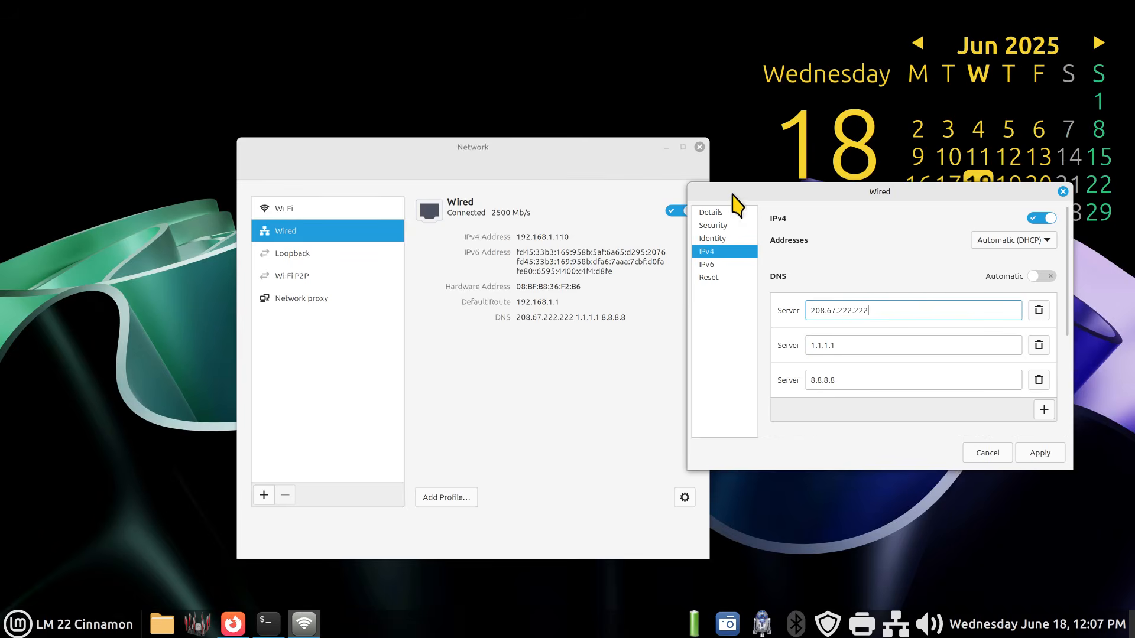
left_click_drag(811, 203, 463, 279)
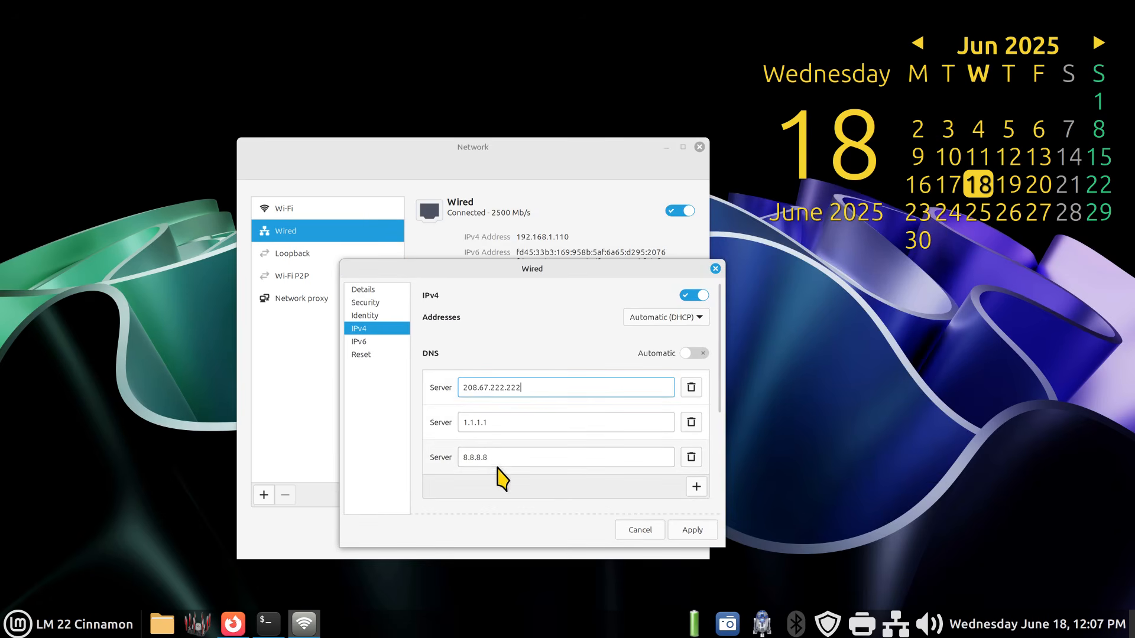
- Clear the third DNS server field and enter 8.8.8.8 in it
left_click_drag(488, 457, 464, 459)
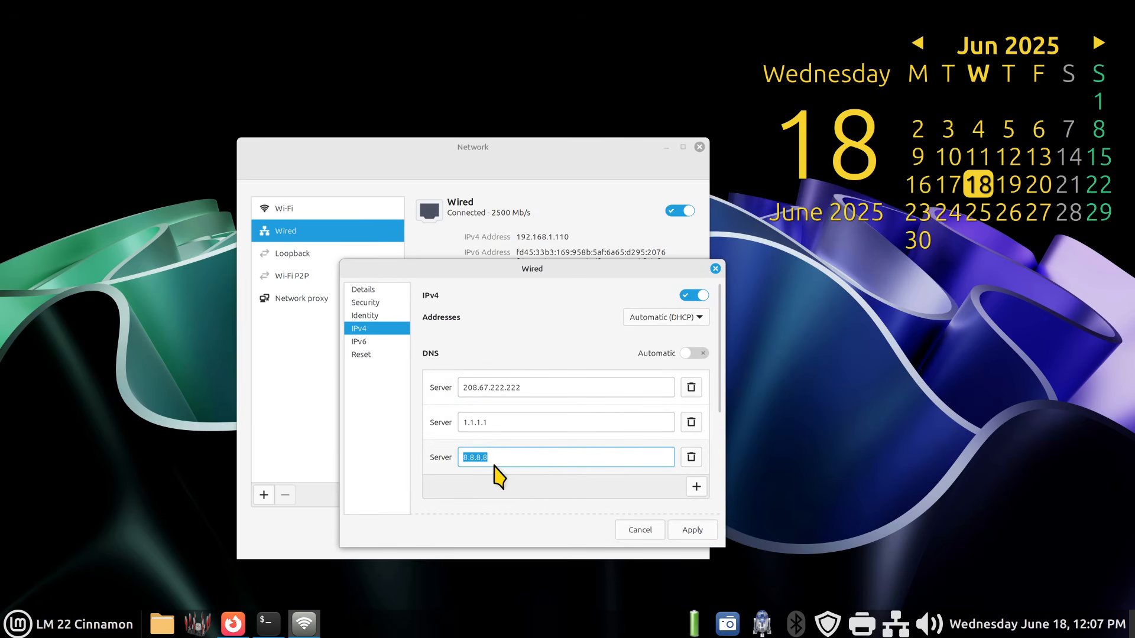
left_click(691, 457)
left_click(696, 452)
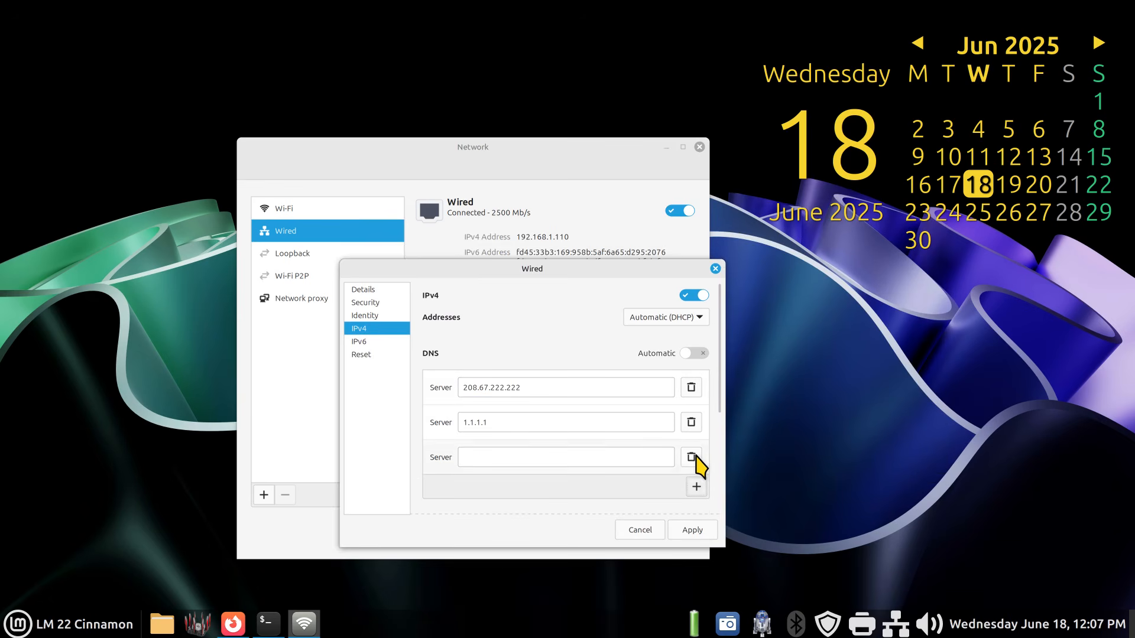
left_click(477, 460)
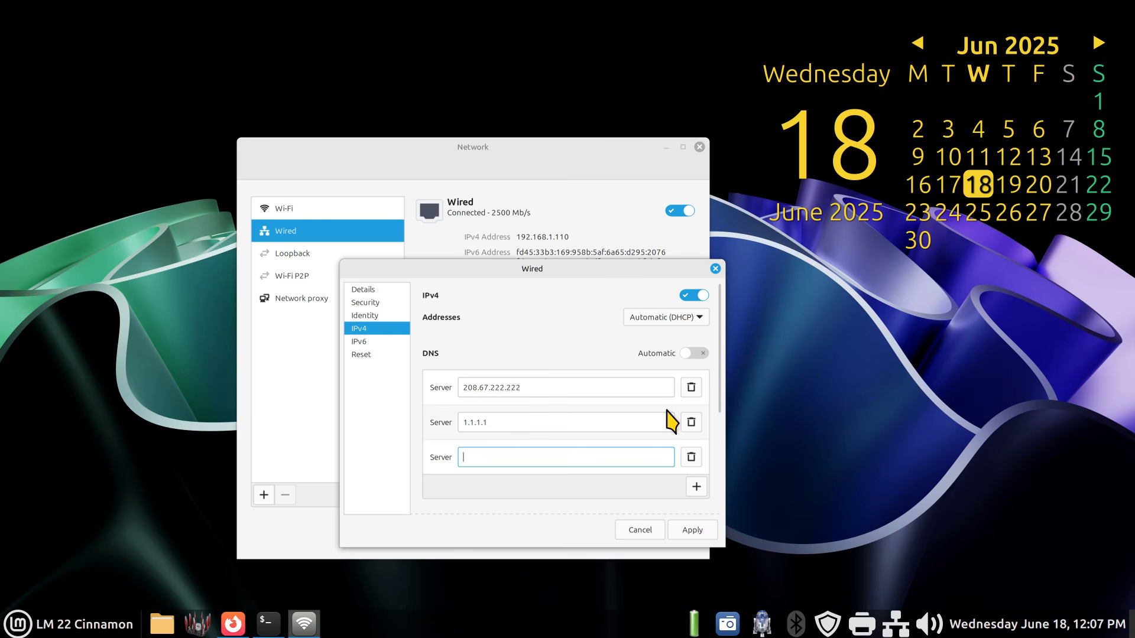
type("8.8.")
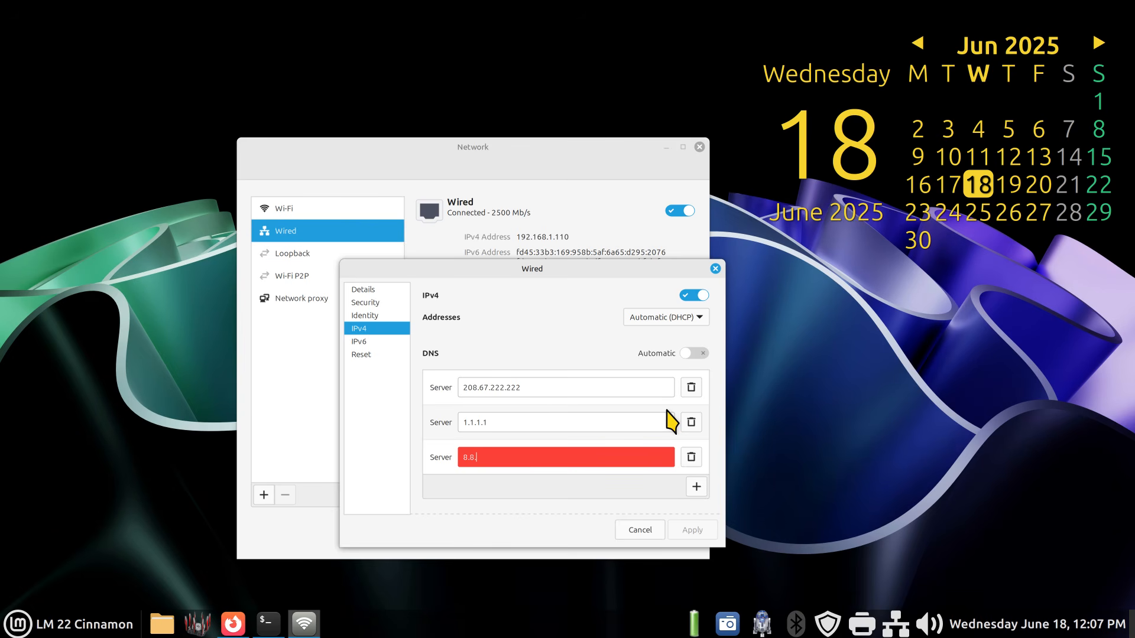
type("8.8")
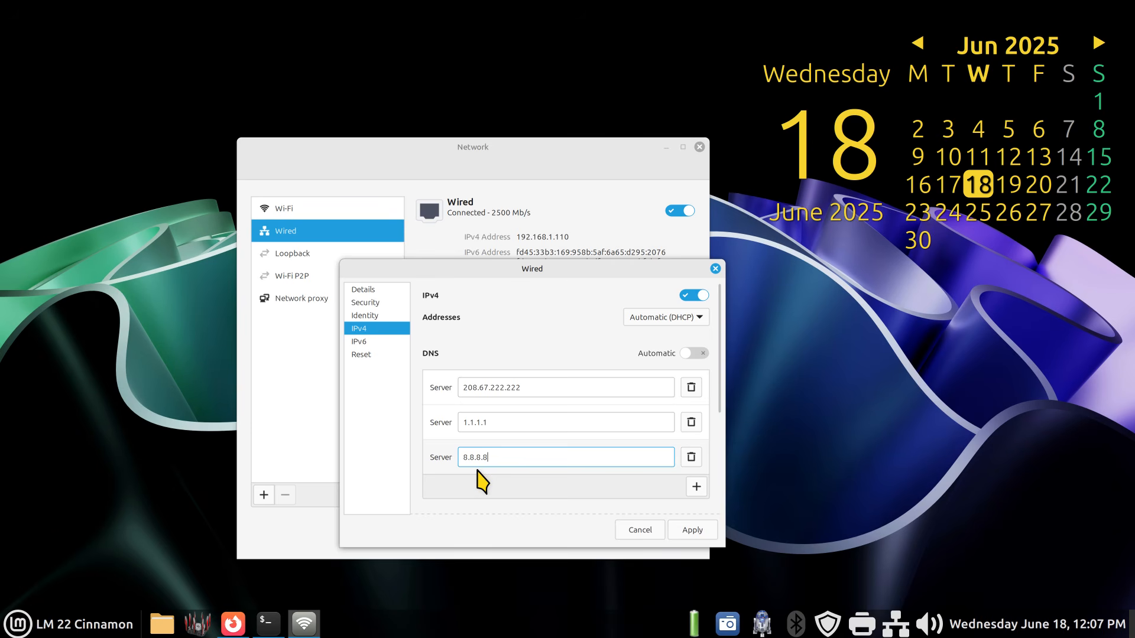
- Apply the new IPv4 DNS server list to the wired connection
type("z")
key("BackSpace")
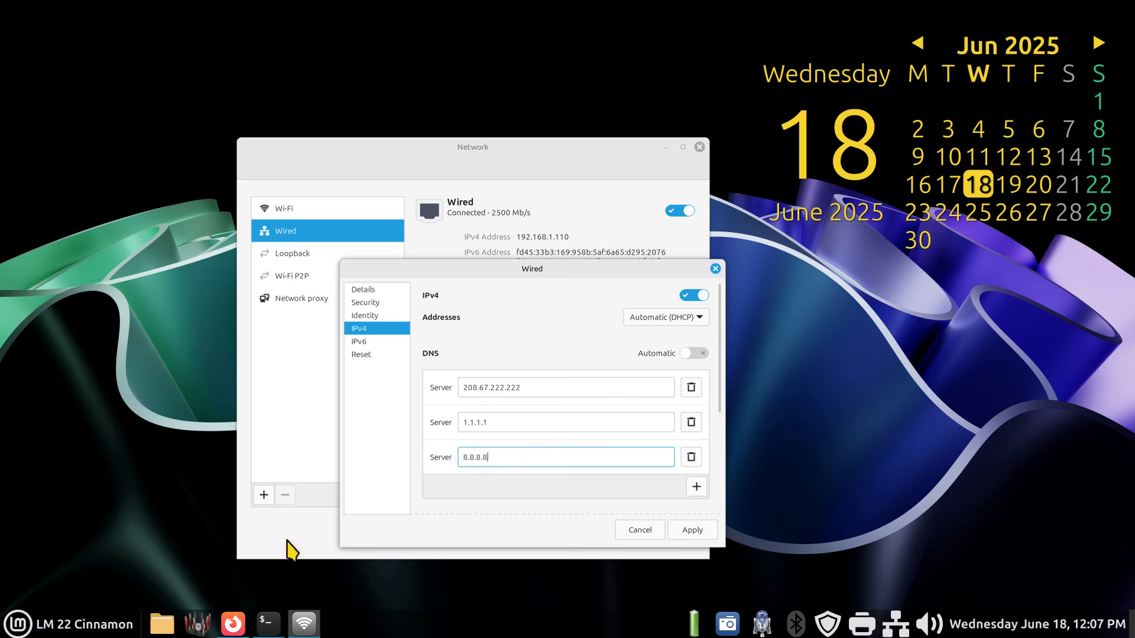
left_click(706, 532)
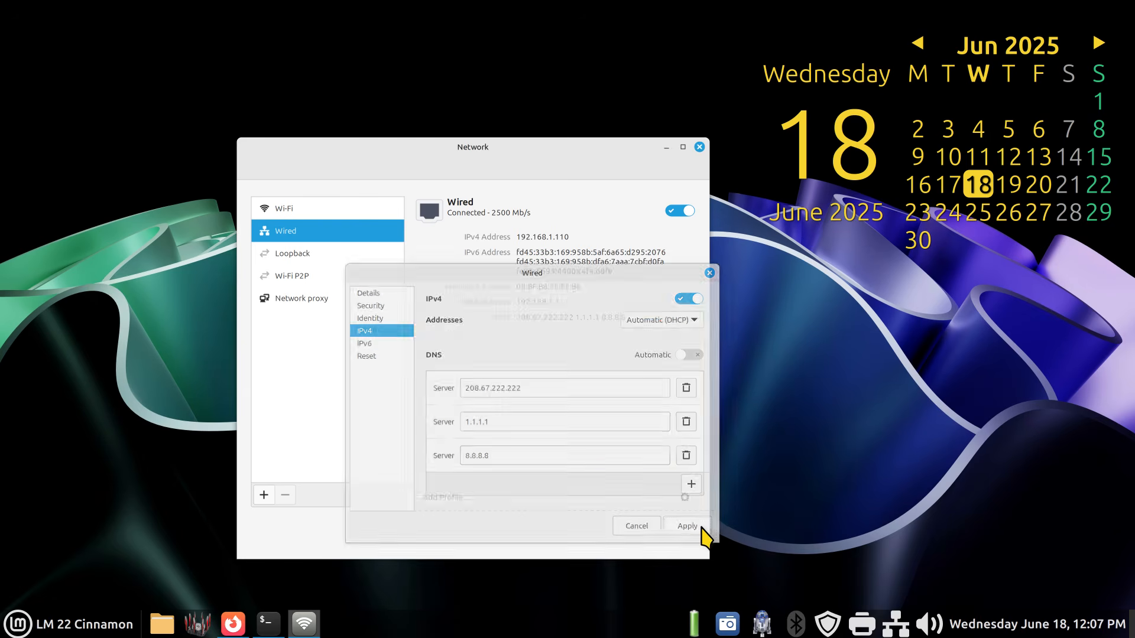
left_click(13, 627)
left_click(35, 499)
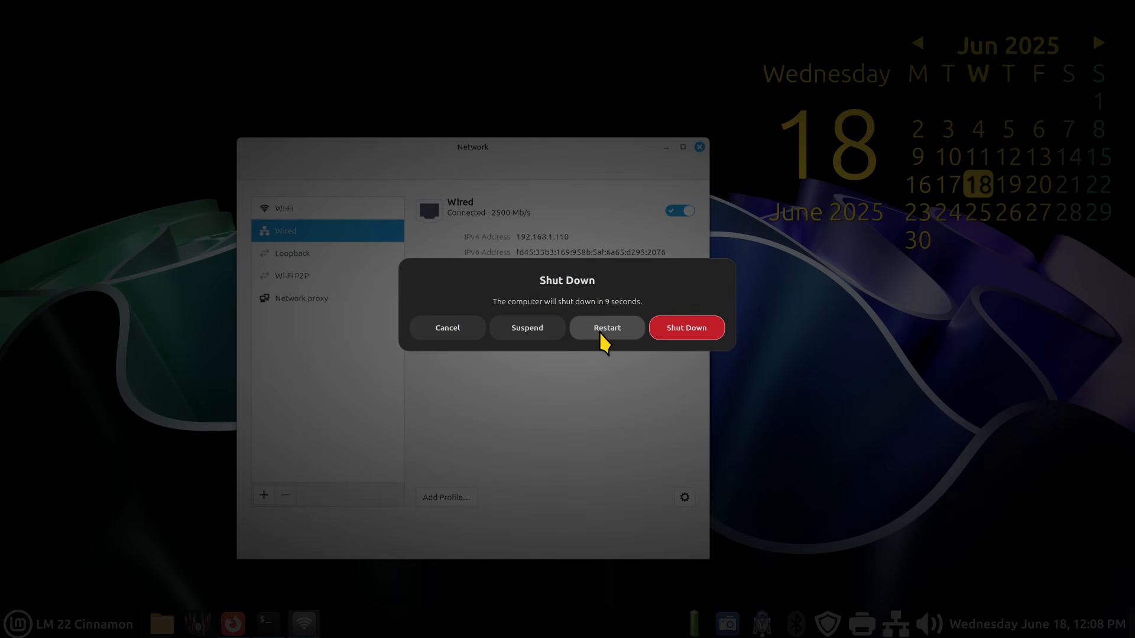
left_click(428, 328)
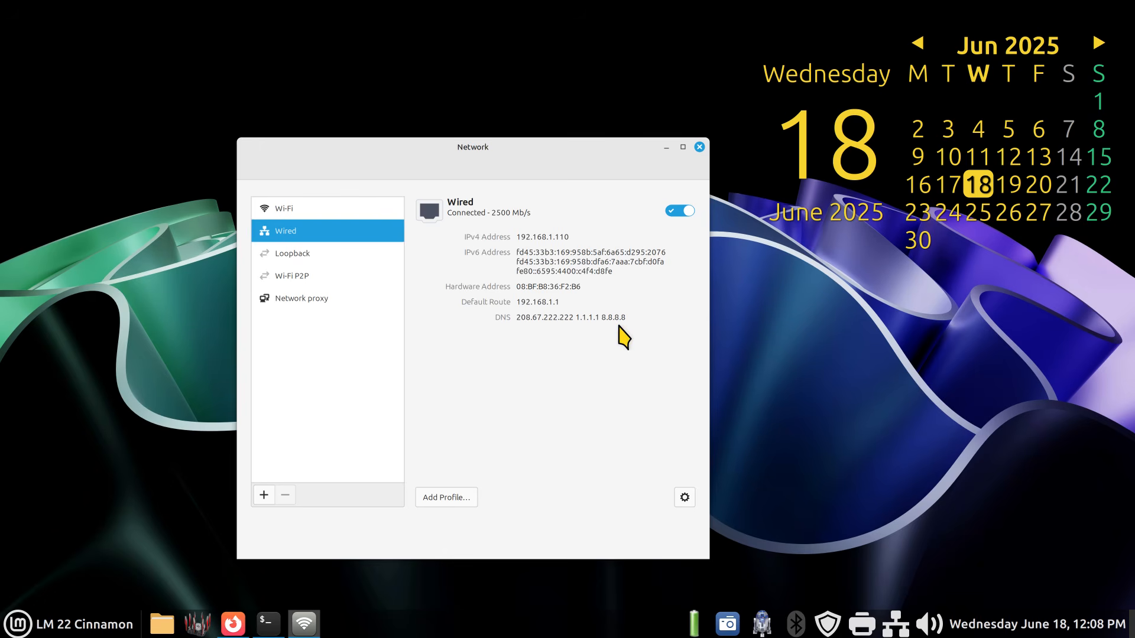
- Reopen the wired connection's IPv4 settings to check the DNS servers, and close the dialog
left_click(684, 497)
left_click(301, 292)
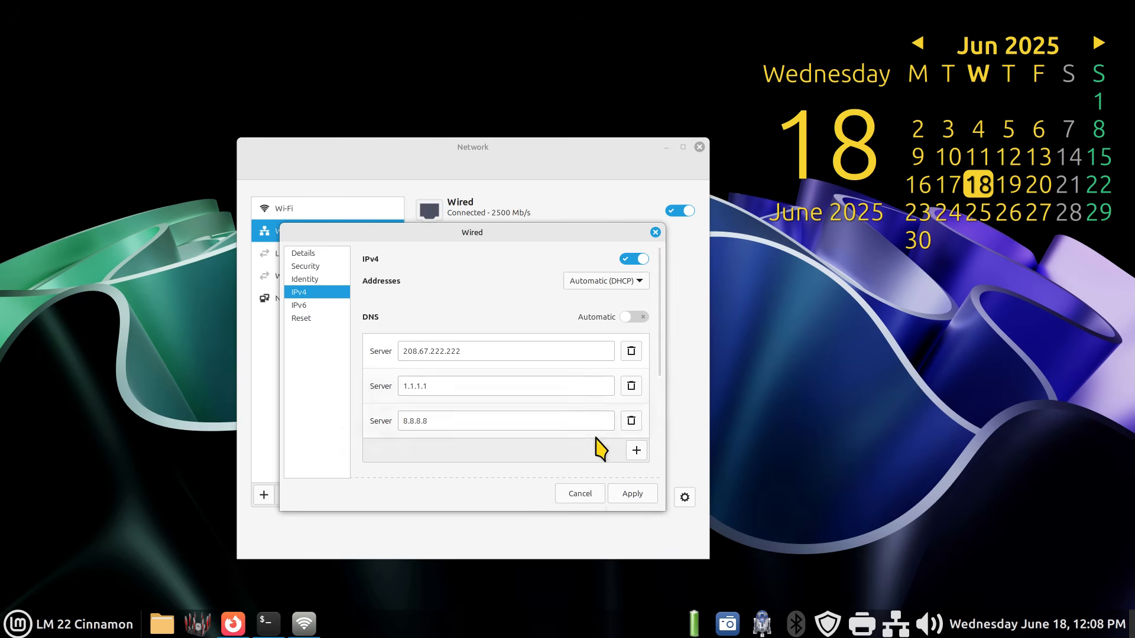
left_click(576, 496)
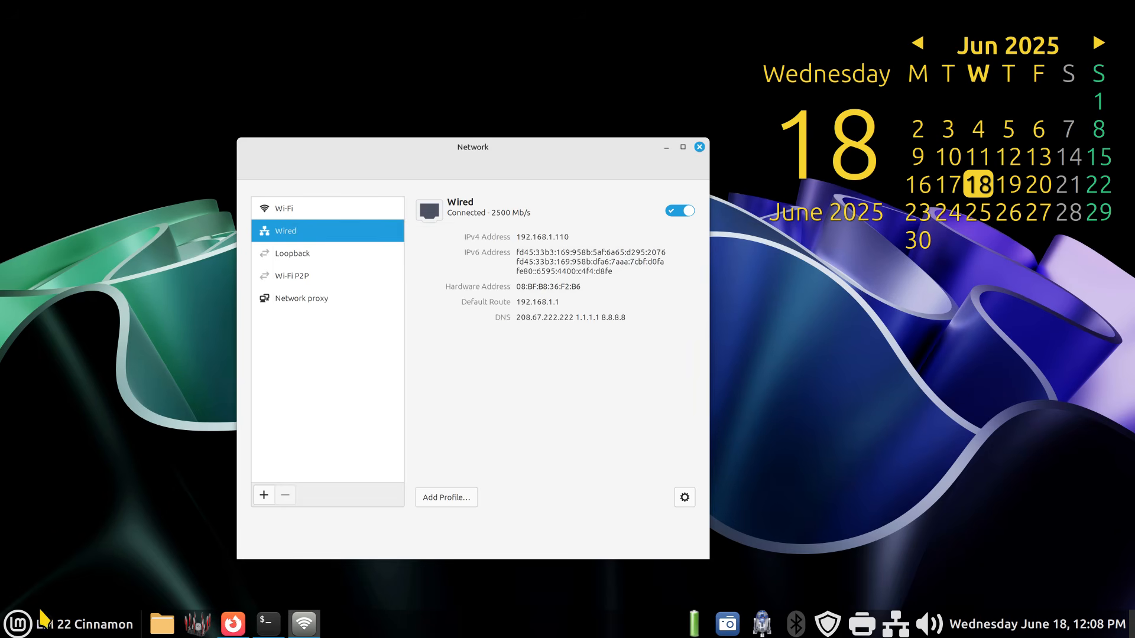
left_click(41, 622)
left_click(36, 571)
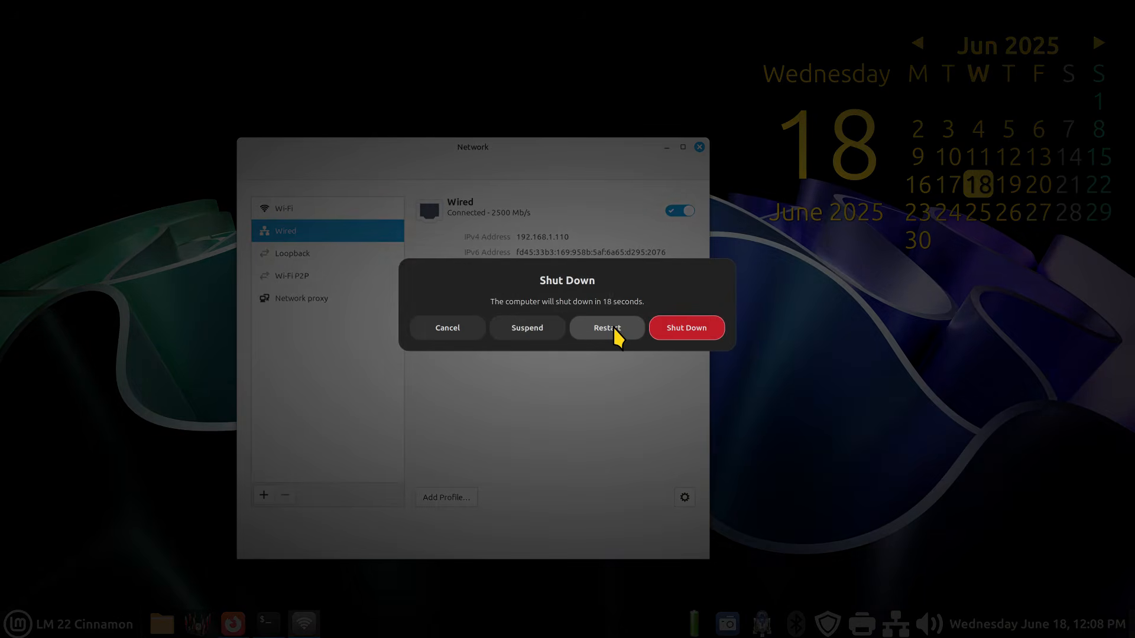
left_click(447, 328)
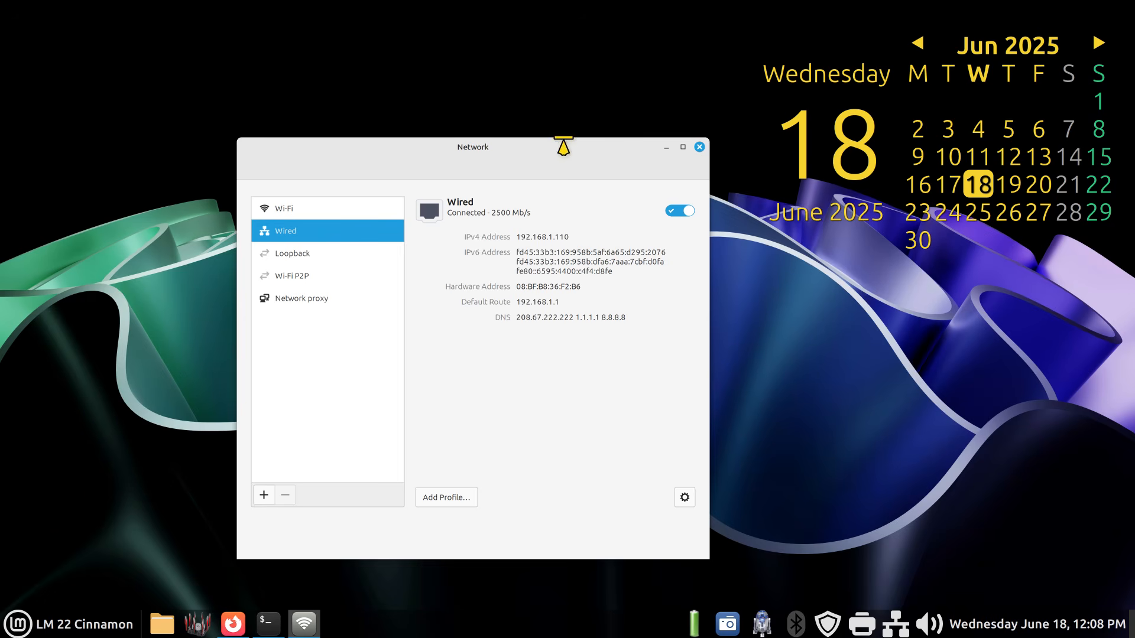
- Move the Network window up and turn Wi-Fi on
left_click_drag(563, 145, 605, 88)
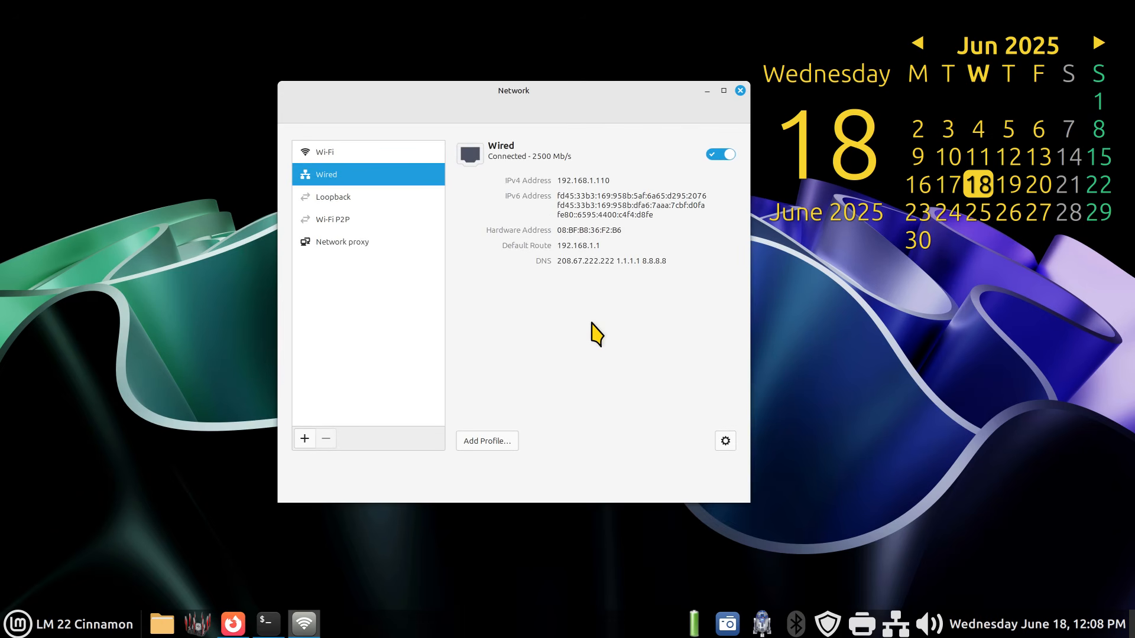
left_click(360, 155)
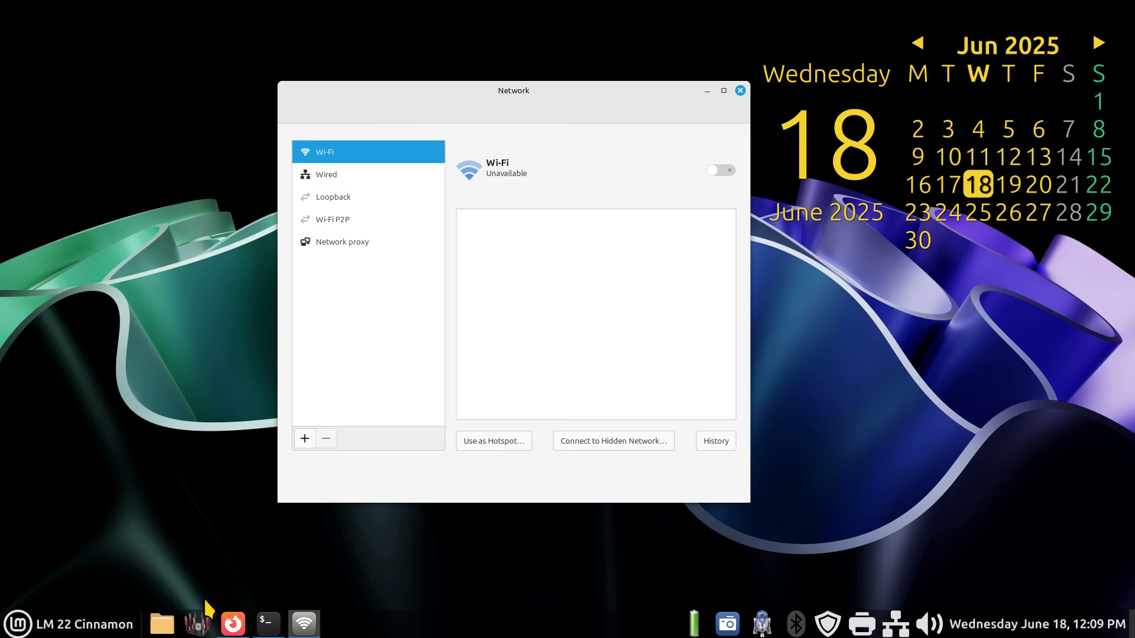
left_click(728, 172)
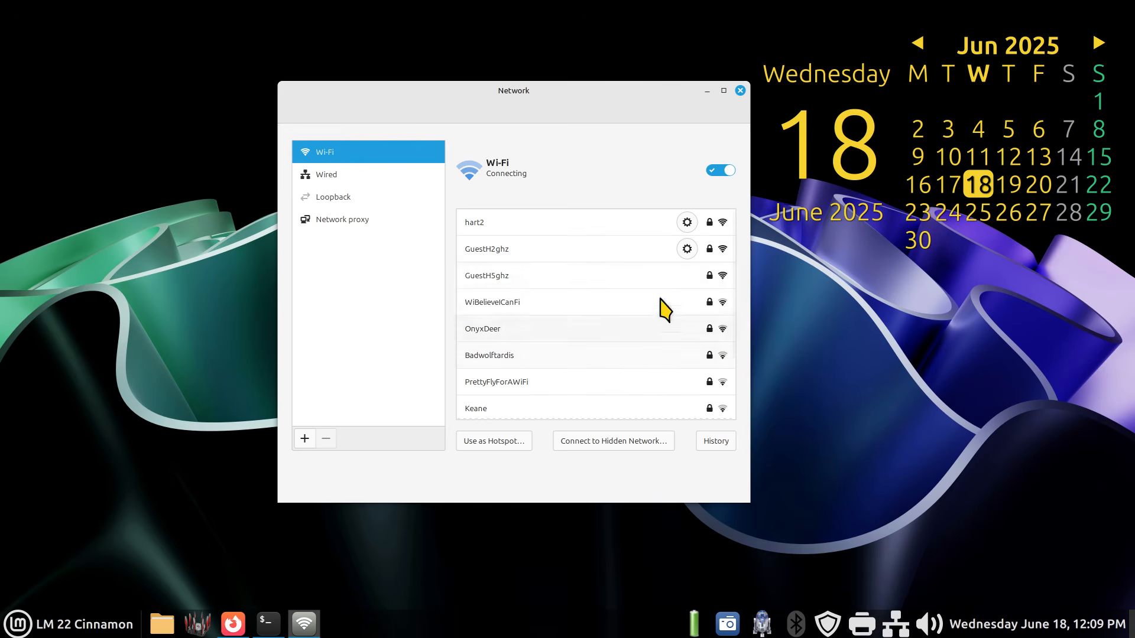
- Examine the hart2 Wi-Fi connection's details and its IPv4 DNS settings
left_click(687, 223)
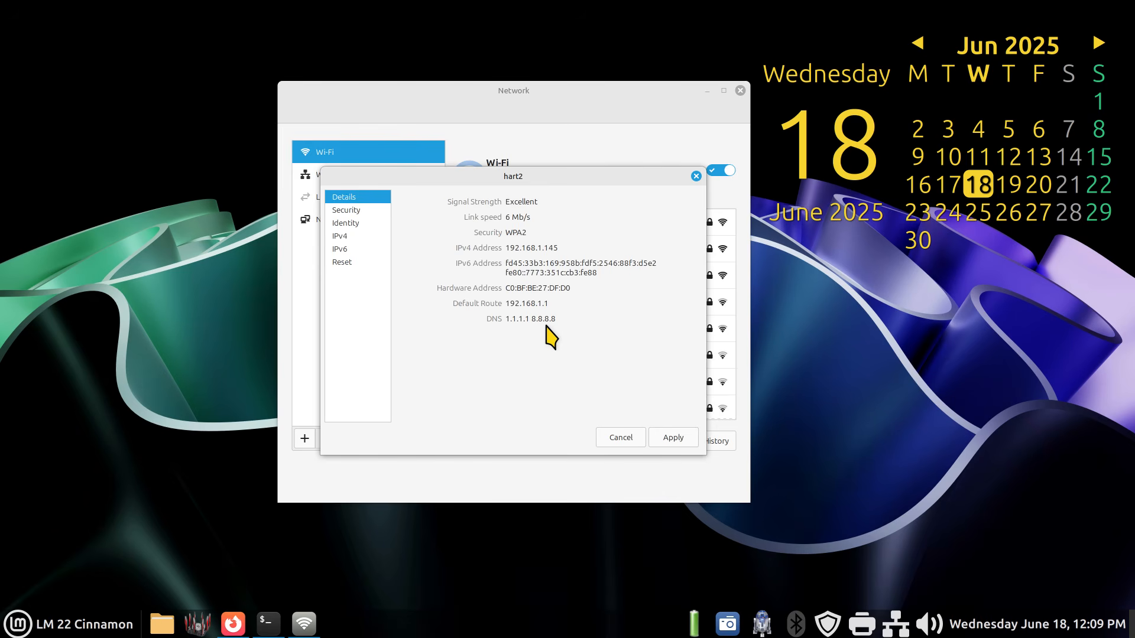
left_click(341, 238)
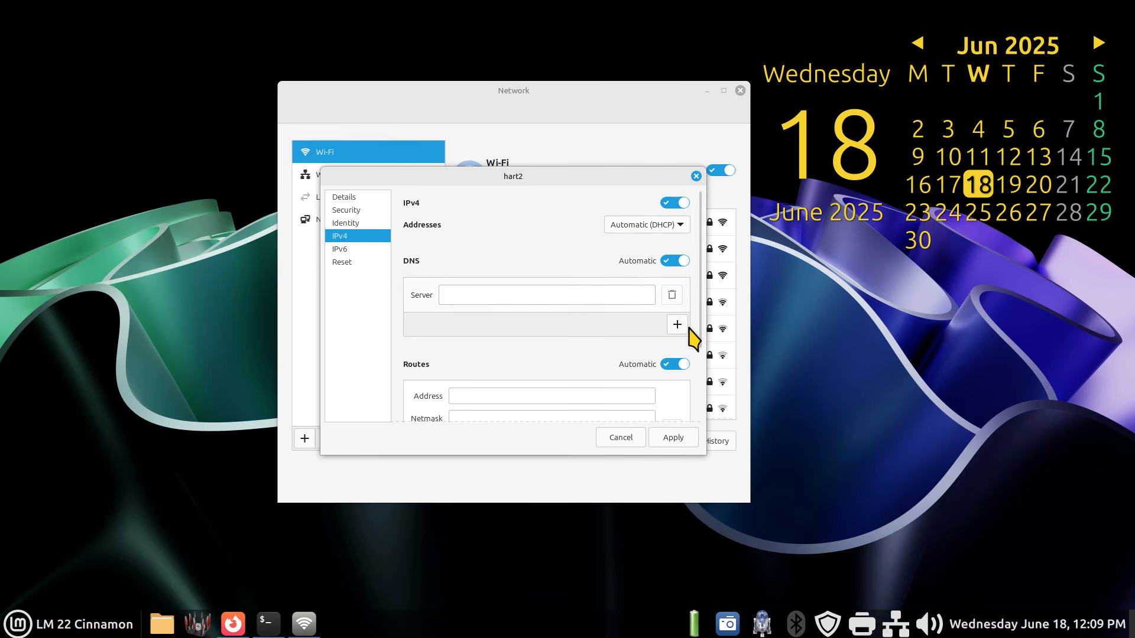
left_click_drag(698, 298, 698, 266)
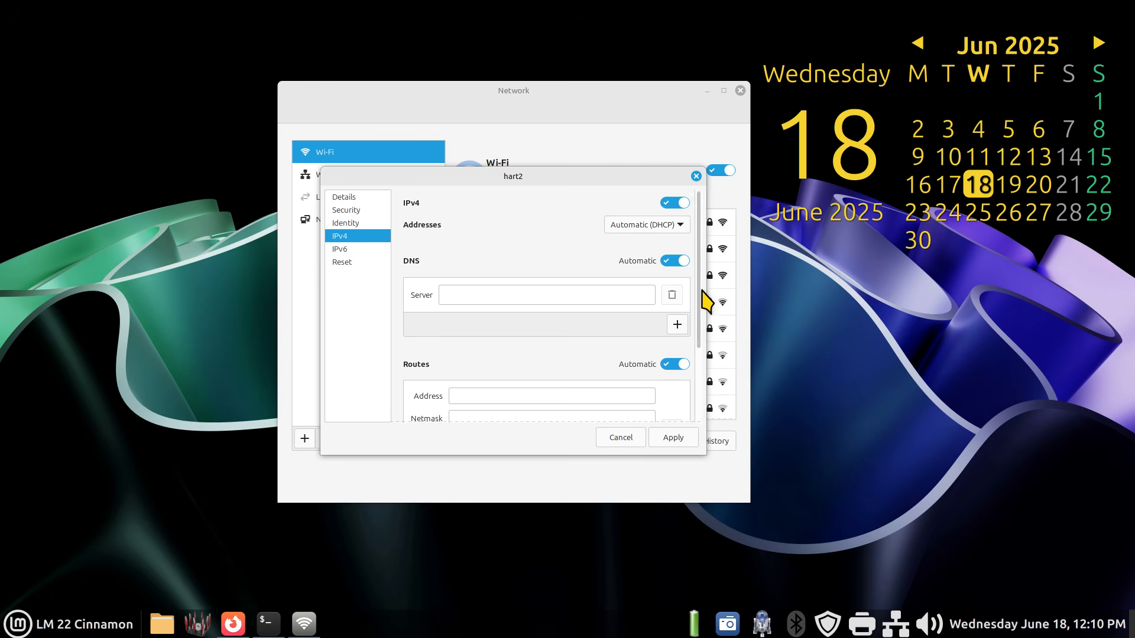
scroll(703, 295, "down", 5)
scroll(703, 375, "up", 5)
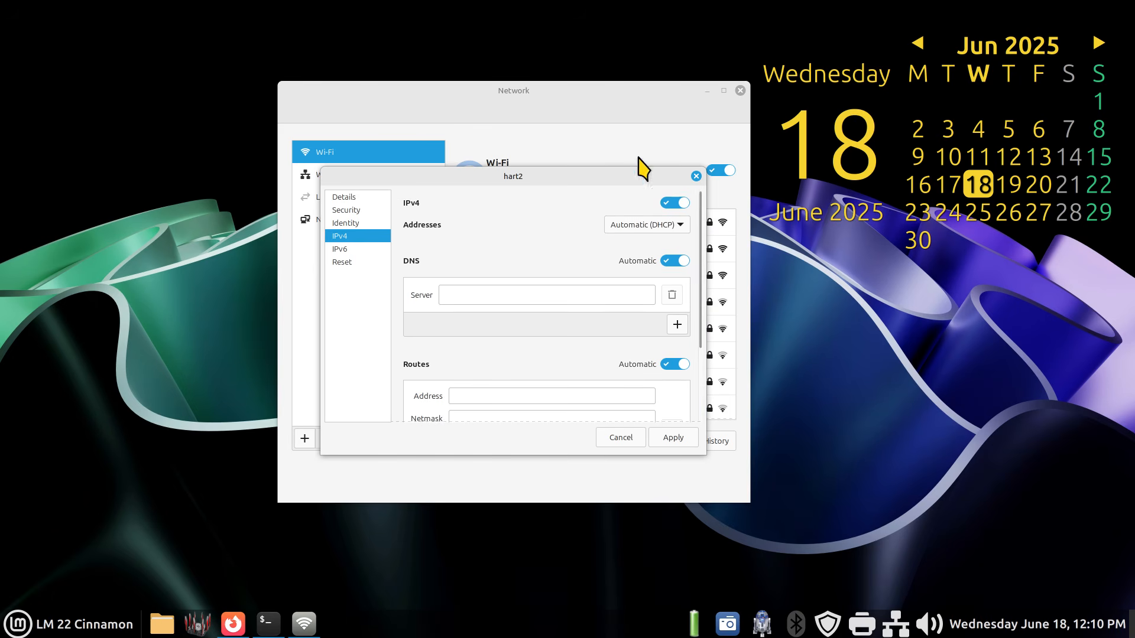
left_click(356, 198)
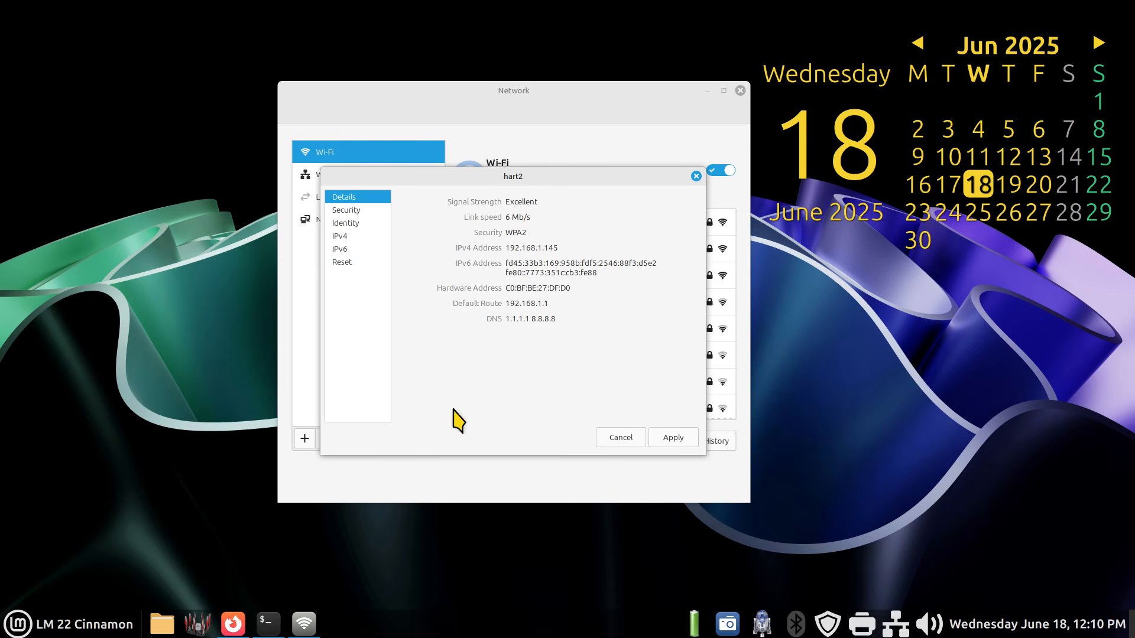
left_click(627, 438)
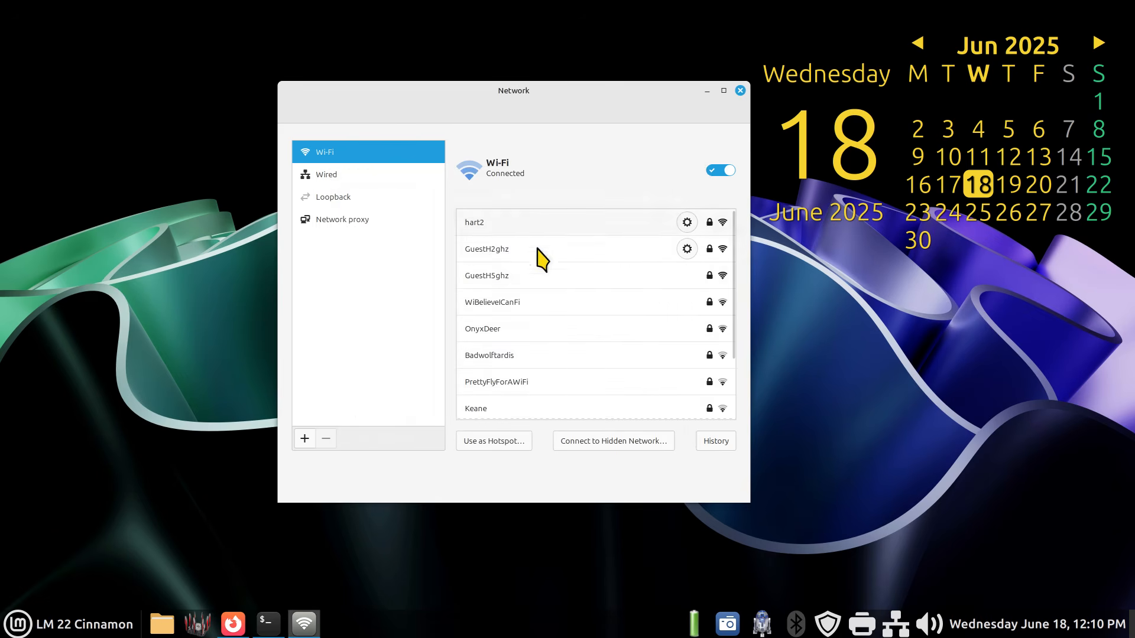
left_click(686, 223)
left_click(349, 236)
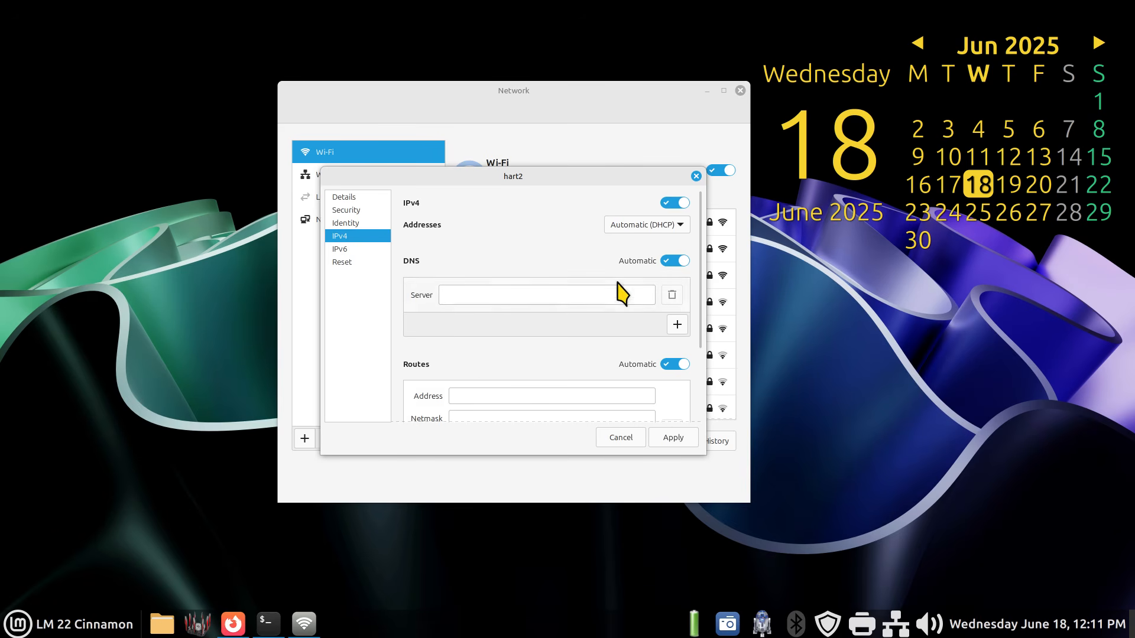
left_click(370, 198)
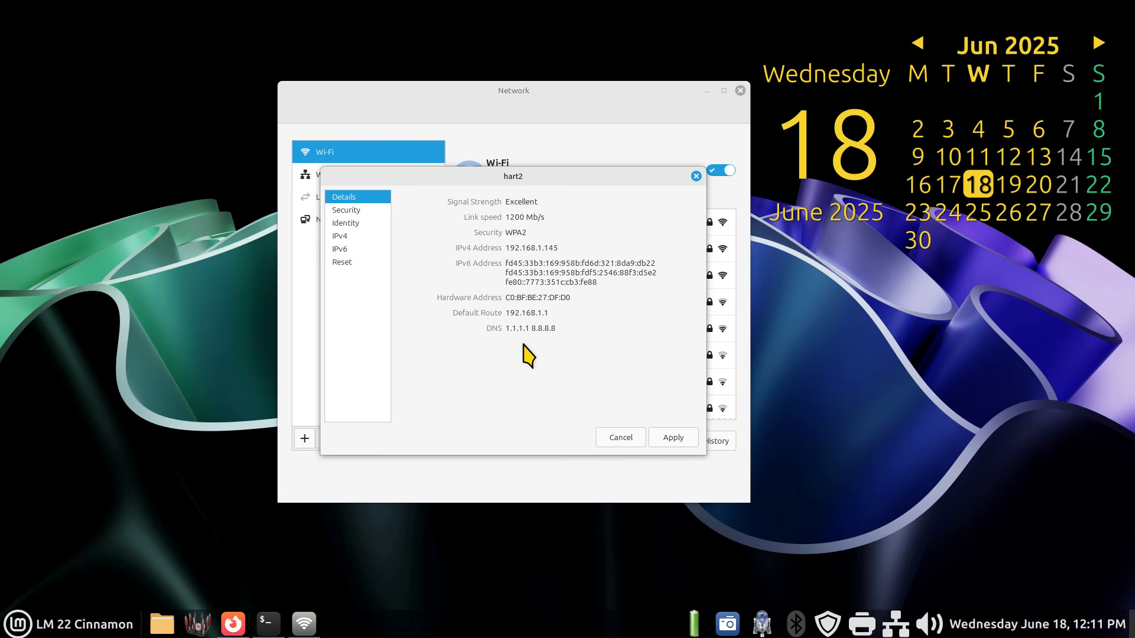
left_click(615, 440)
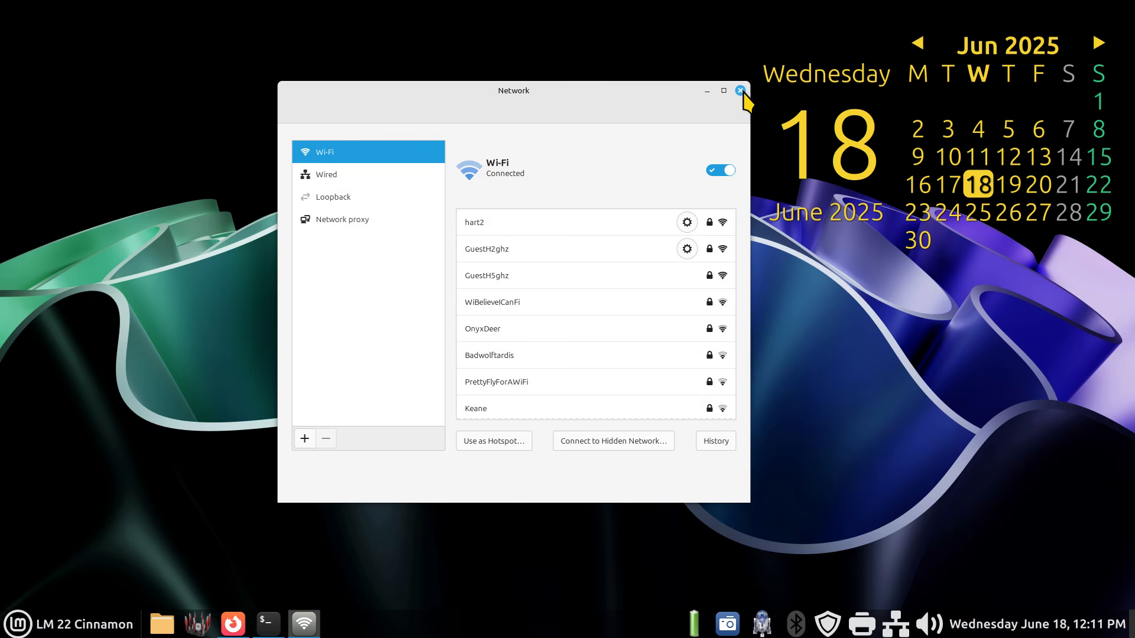
- Close the Network window and clear the terminal screen
left_click(740, 92)
left_click(279, 618)
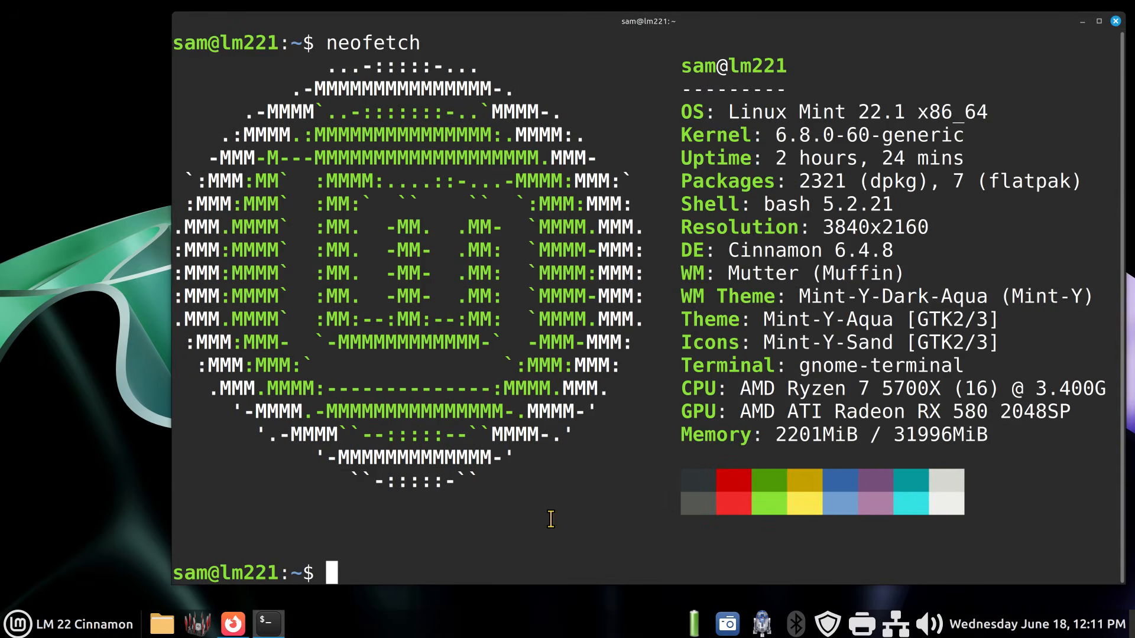
type("clear")
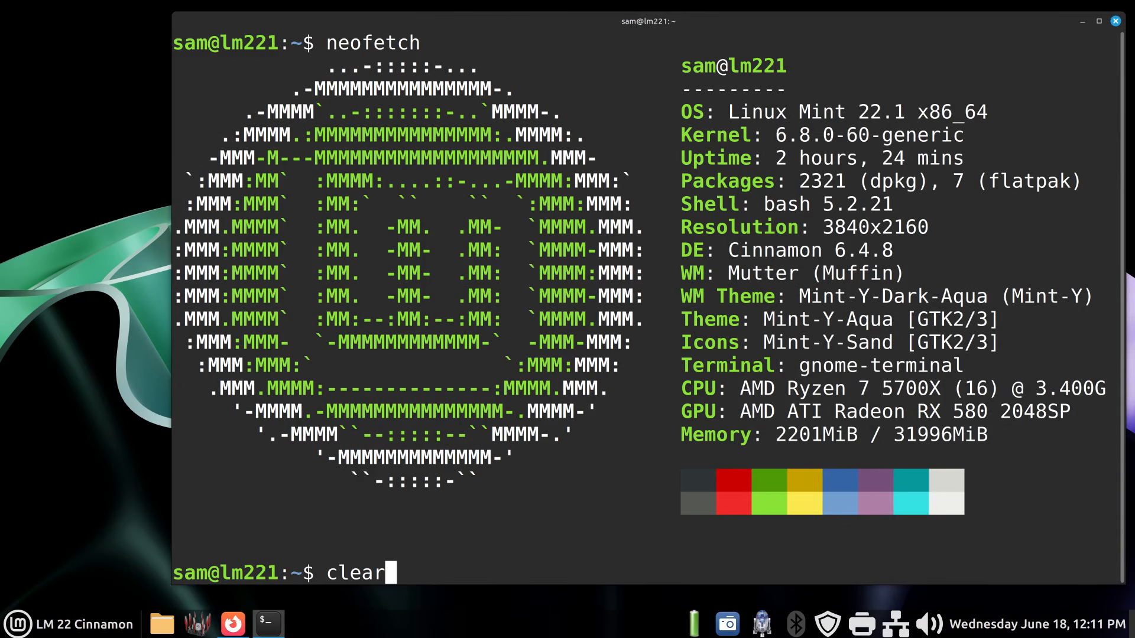
key("Return")
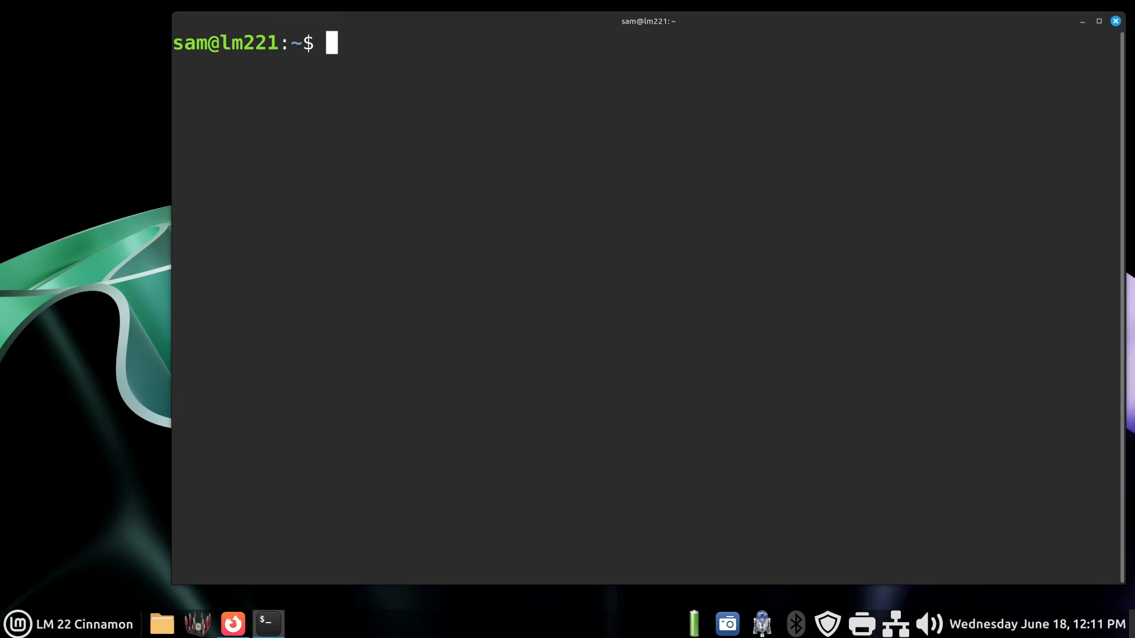
- Ping amazon.com, stop it after two replies, and highlight the resolved IP address
type("ping ama")
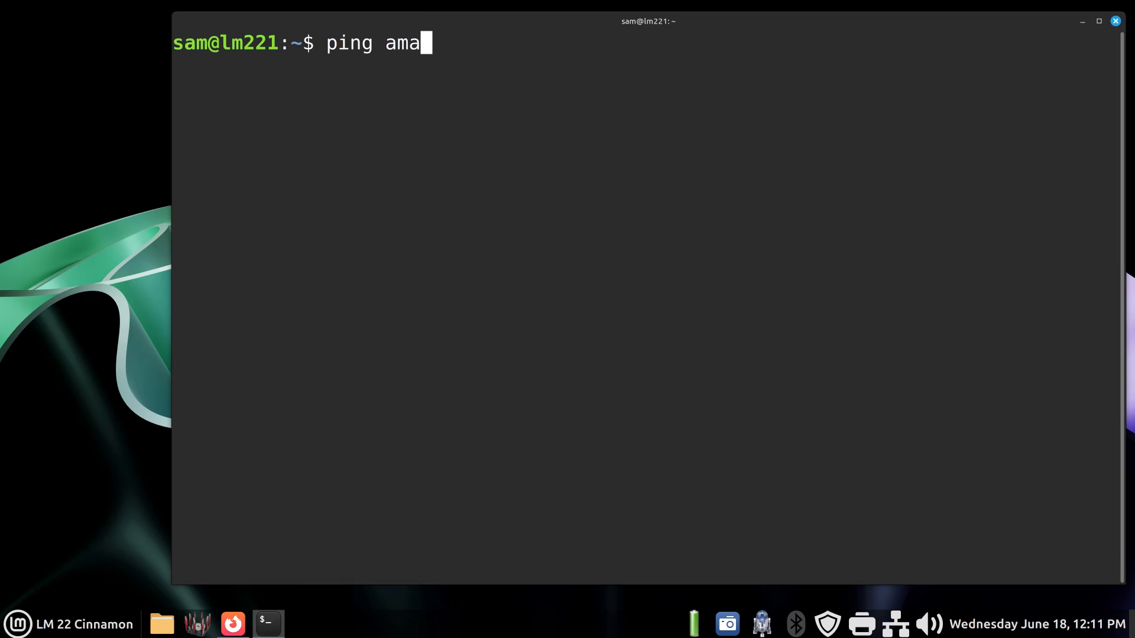
type("zon.com")
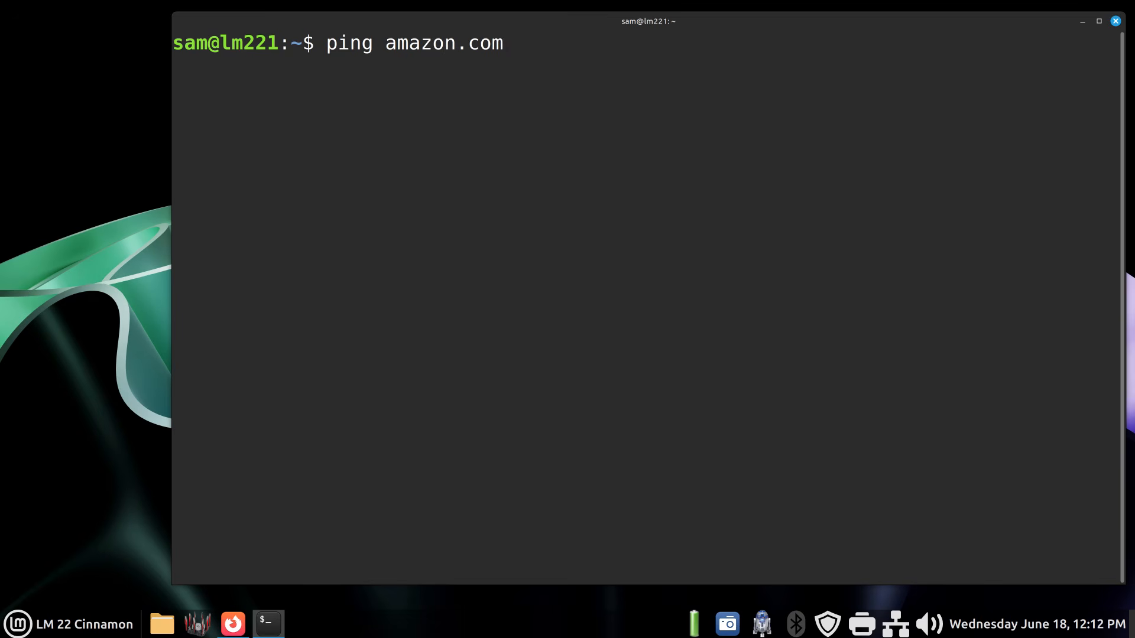
key("Return")
key("ctrl+c")
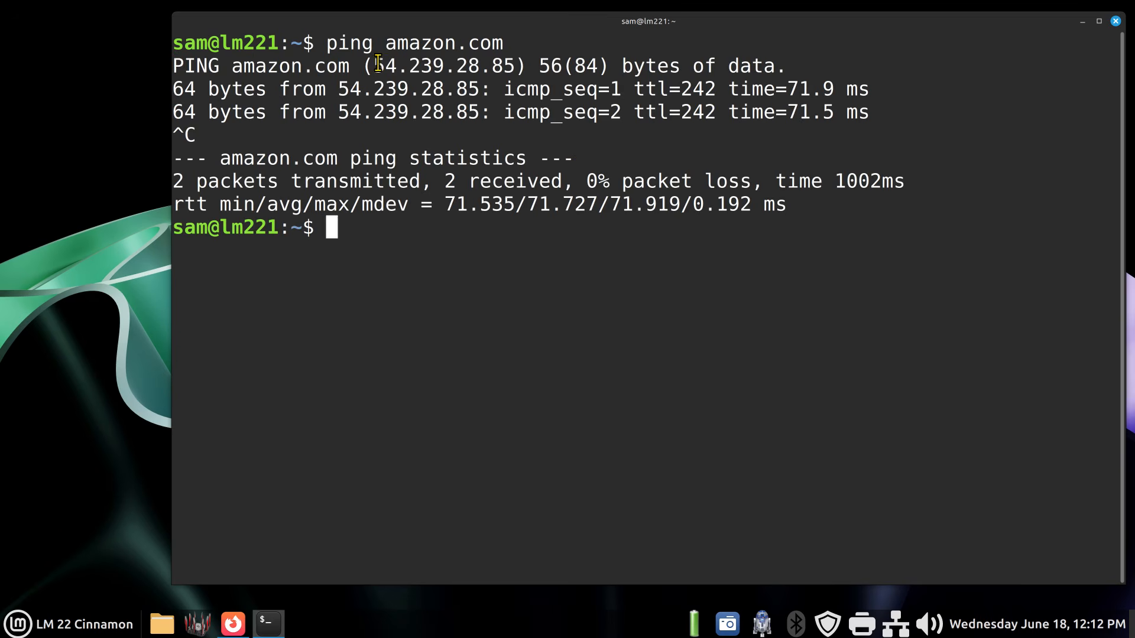
left_click_drag(373, 65, 516, 65)
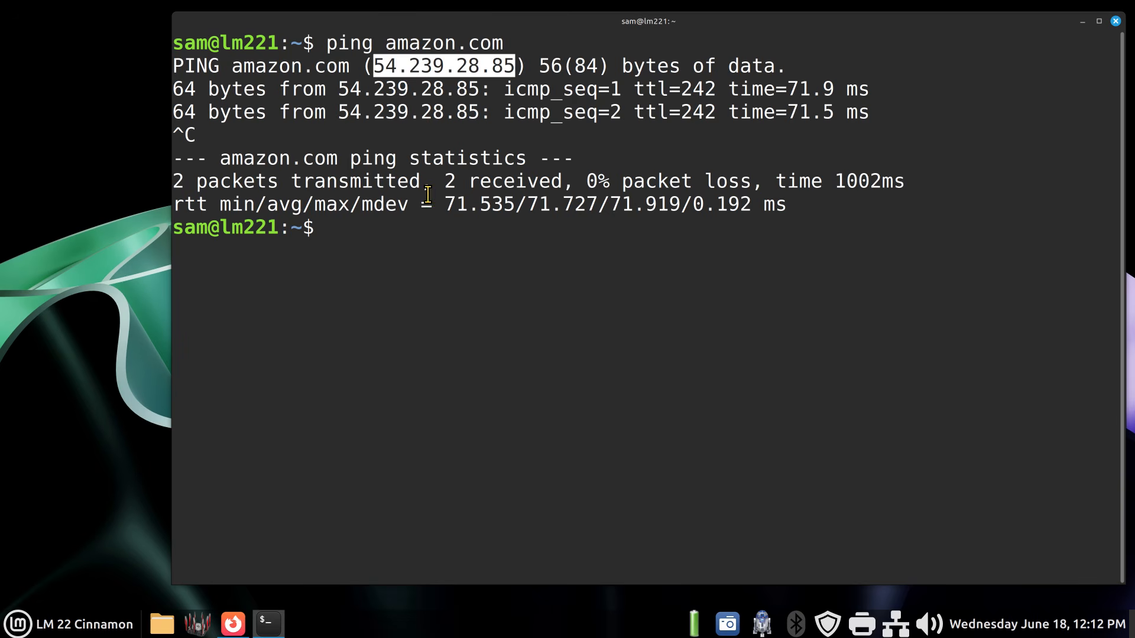
left_click(387, 237)
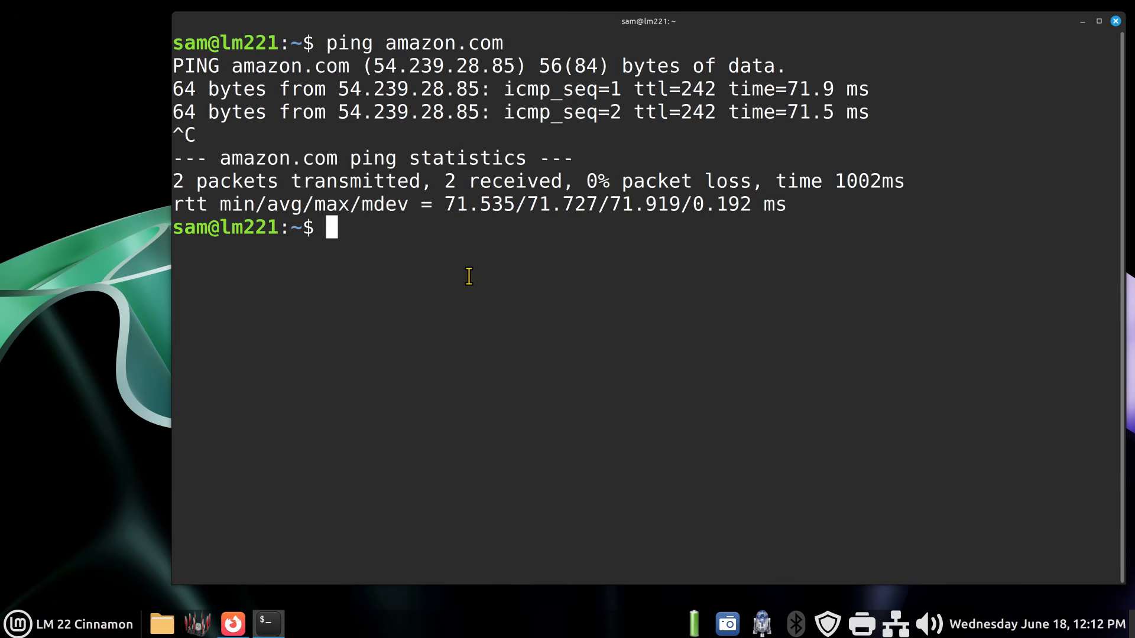
- Ping google.com and stop it after two replies
type("ping googl")
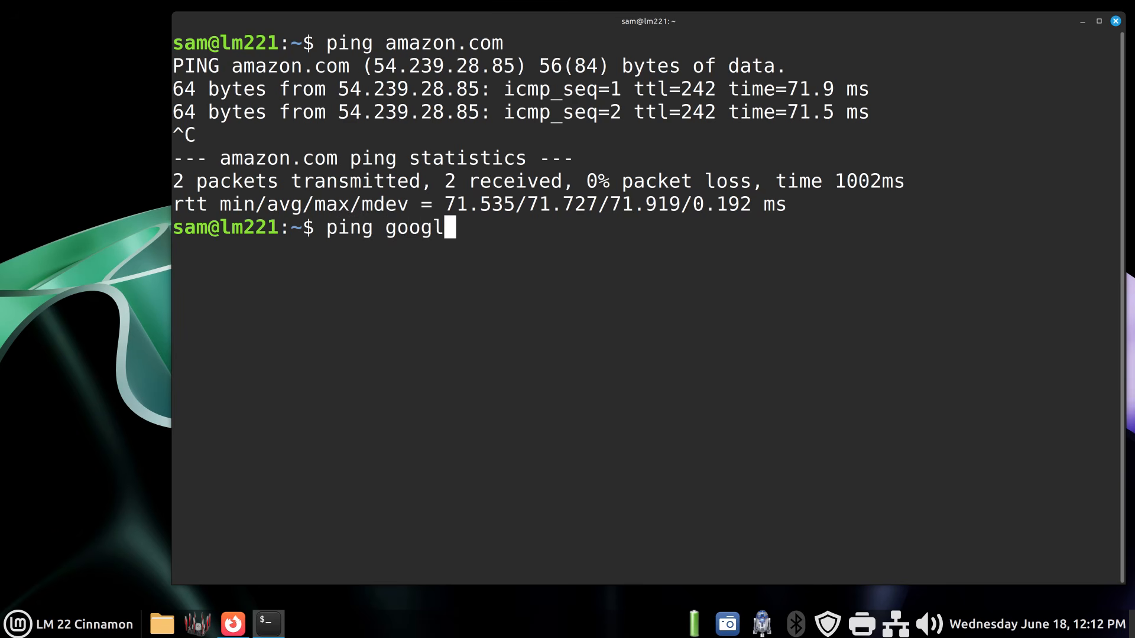
type("e.com")
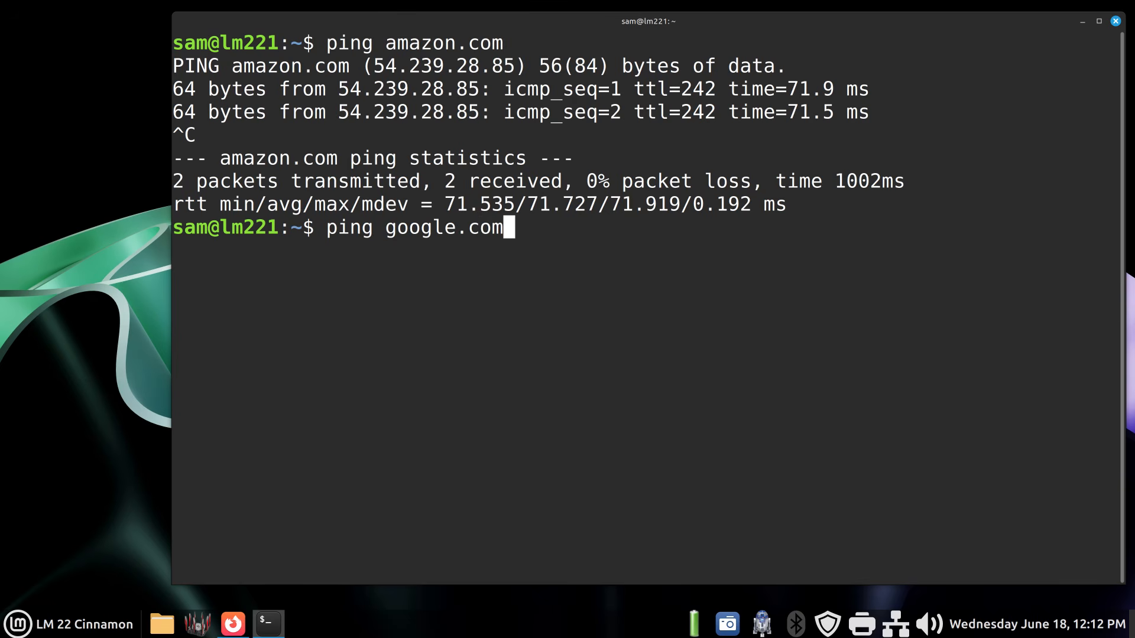
key("Return")
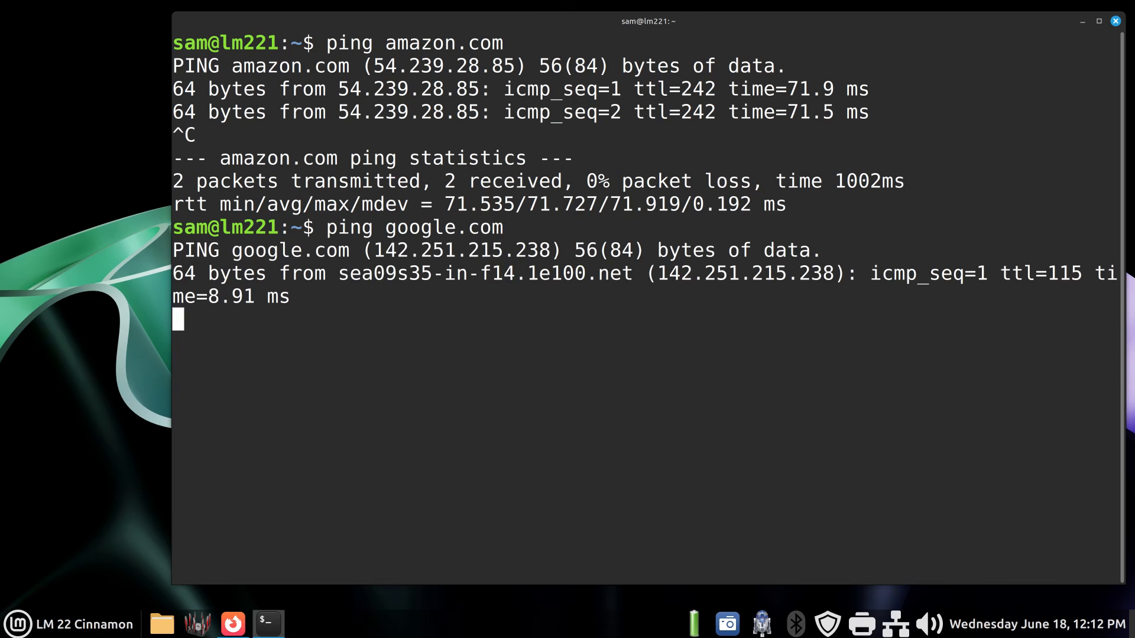
key("ctrl+c")
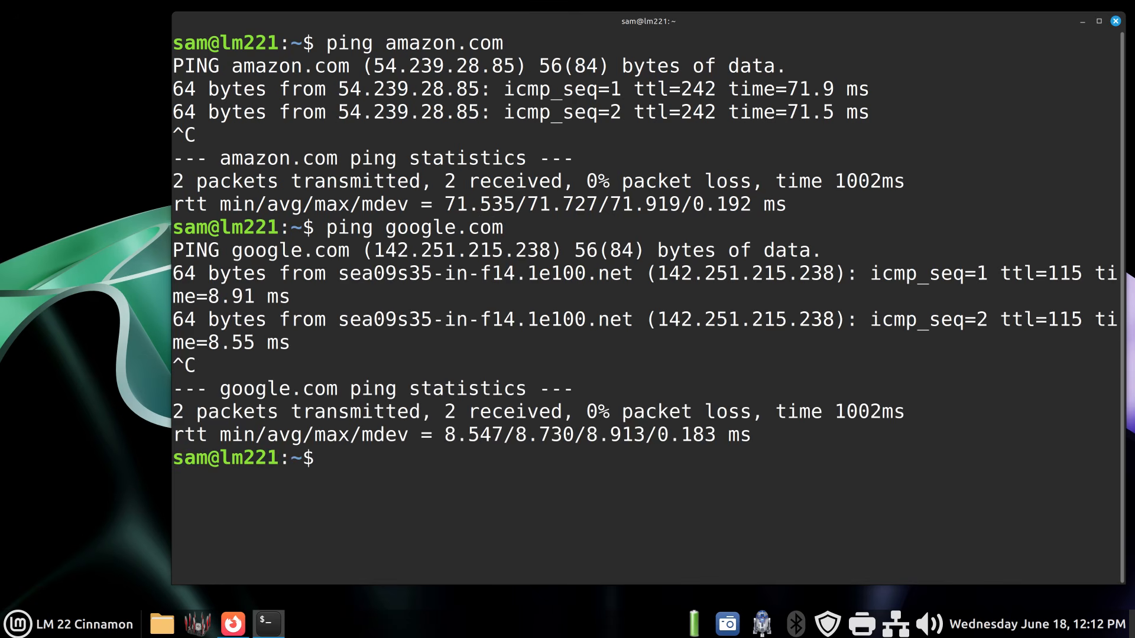
- Highlight google.com's resolved address and hostname, and clear the terminal
left_click_drag(374, 250, 552, 249)
left_click_drag(386, 227, 516, 225)
left_click(440, 481)
type("clea")
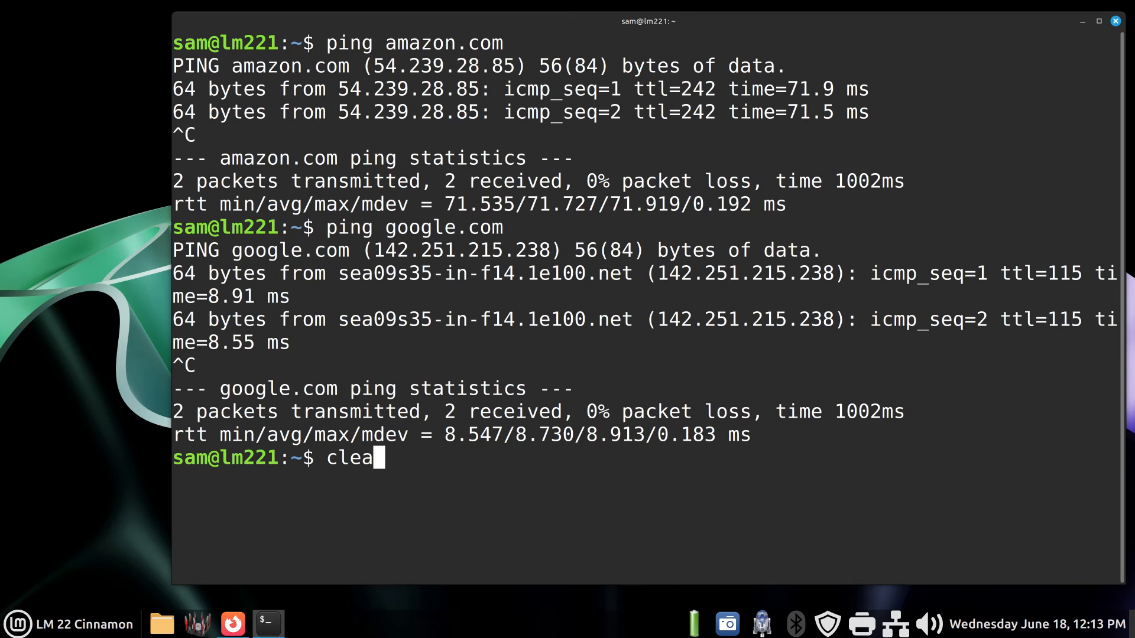
type("r")
key("Return")
- Run hostname -I in the terminal to list the machine's IP addresses
type("h")
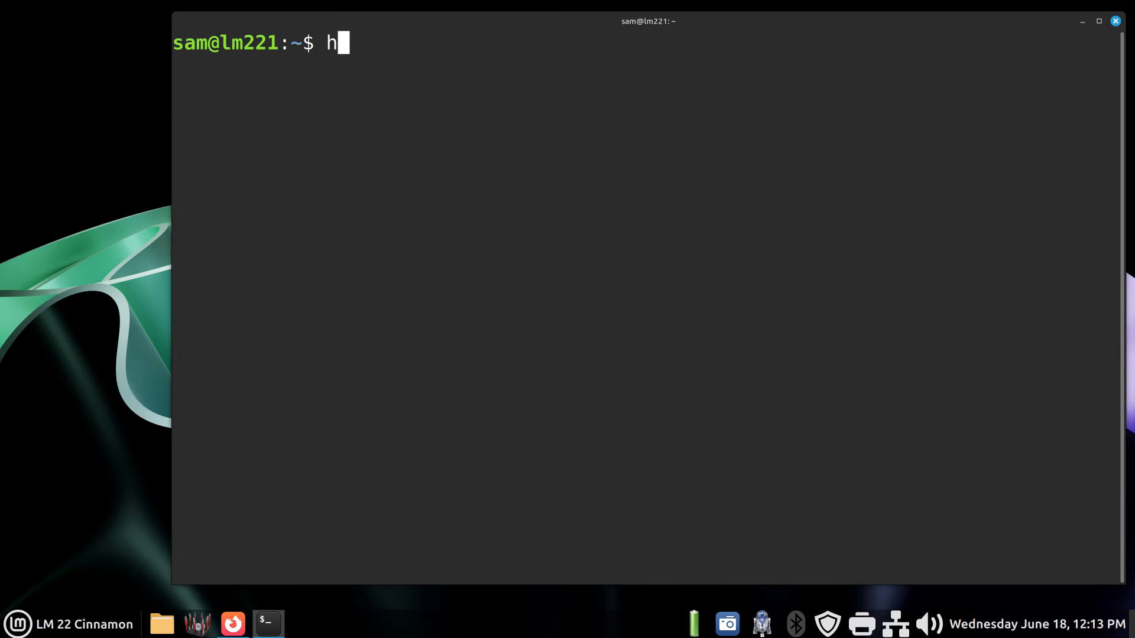
type("ostname -")
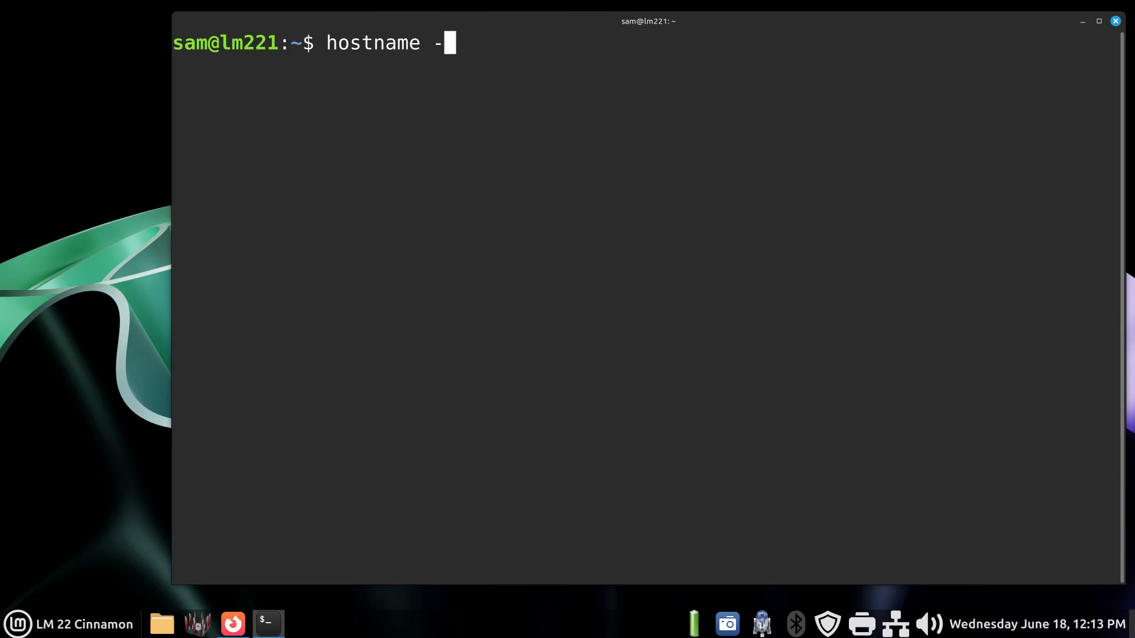
type("I")
key("Return")
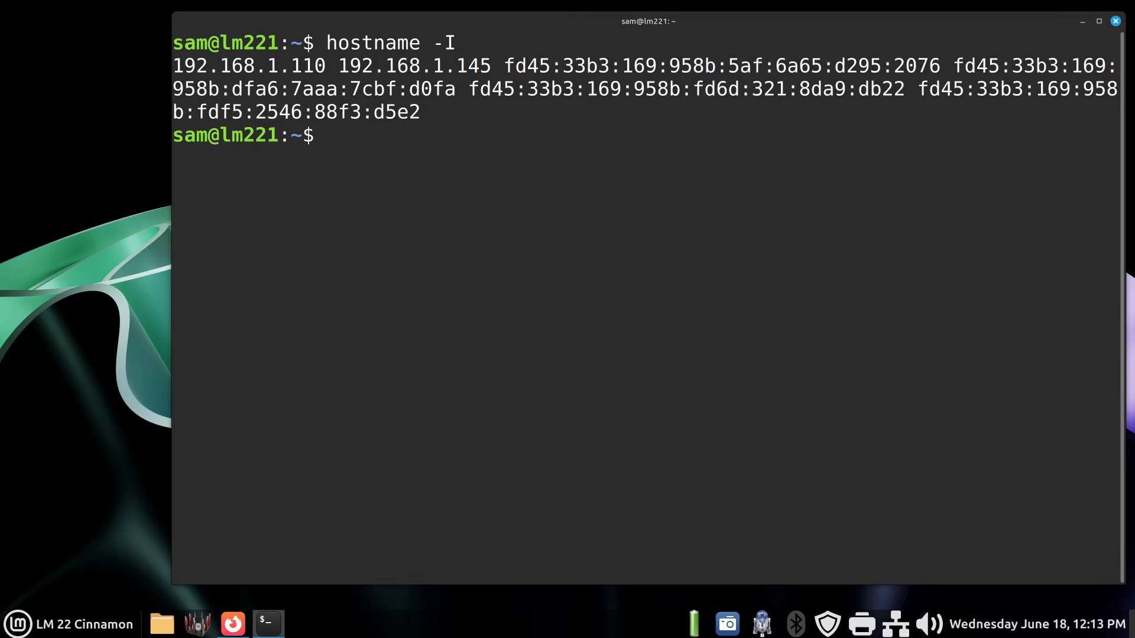
- Open Network Settings from the system tray and view the Wired connection details
left_click(896, 624)
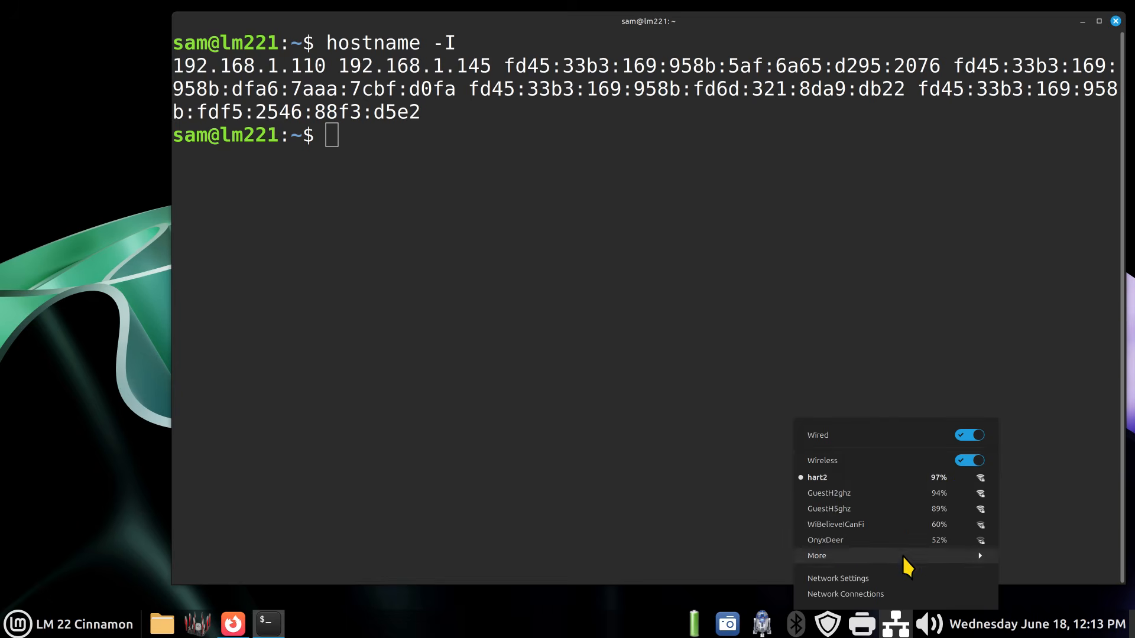
left_click(901, 579)
left_click_drag(580, 146, 723, 259)
left_click(525, 312)
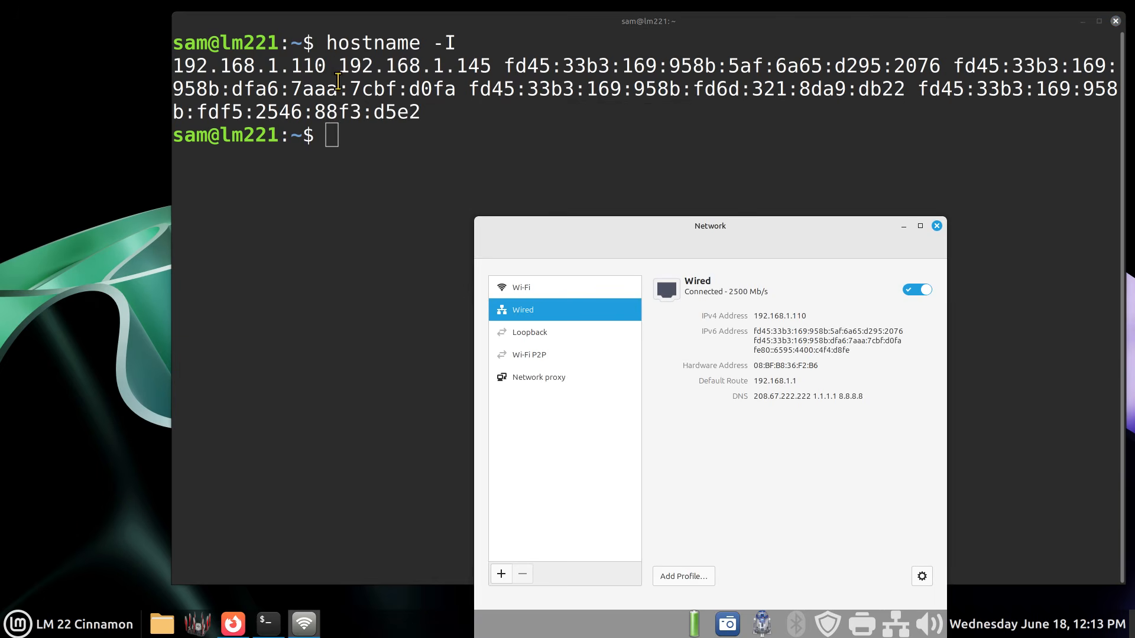
- Highlight 192.168.1.110 in the terminal output and reduce the terminal window's height
left_click_drag(329, 66, 172, 65)
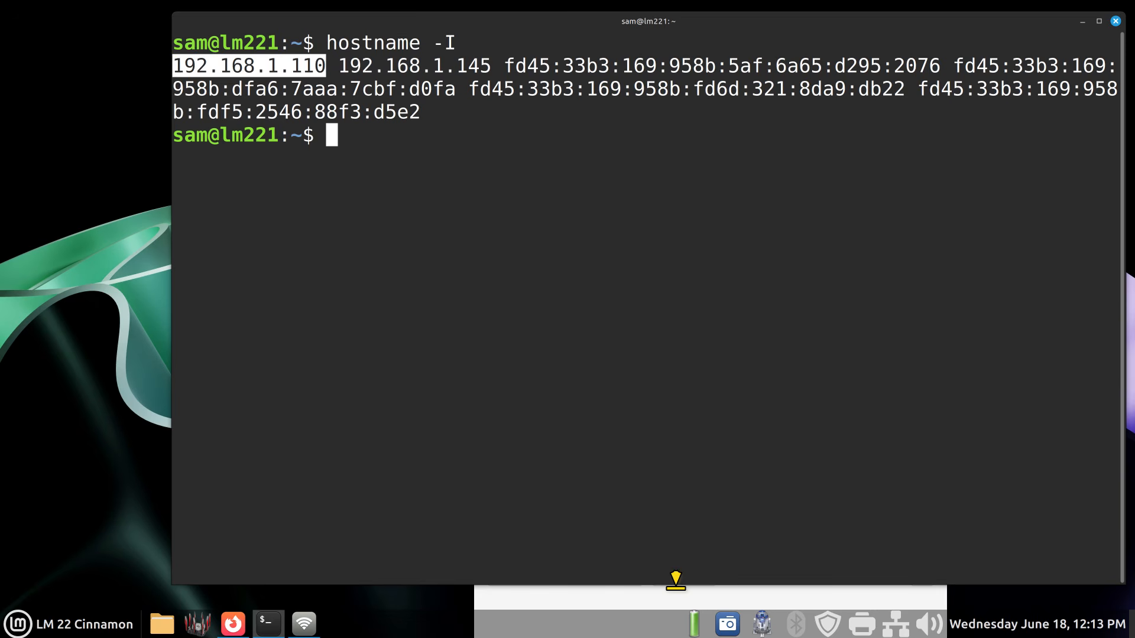
left_click_drag(669, 585, 669, 448)
left_click(736, 513)
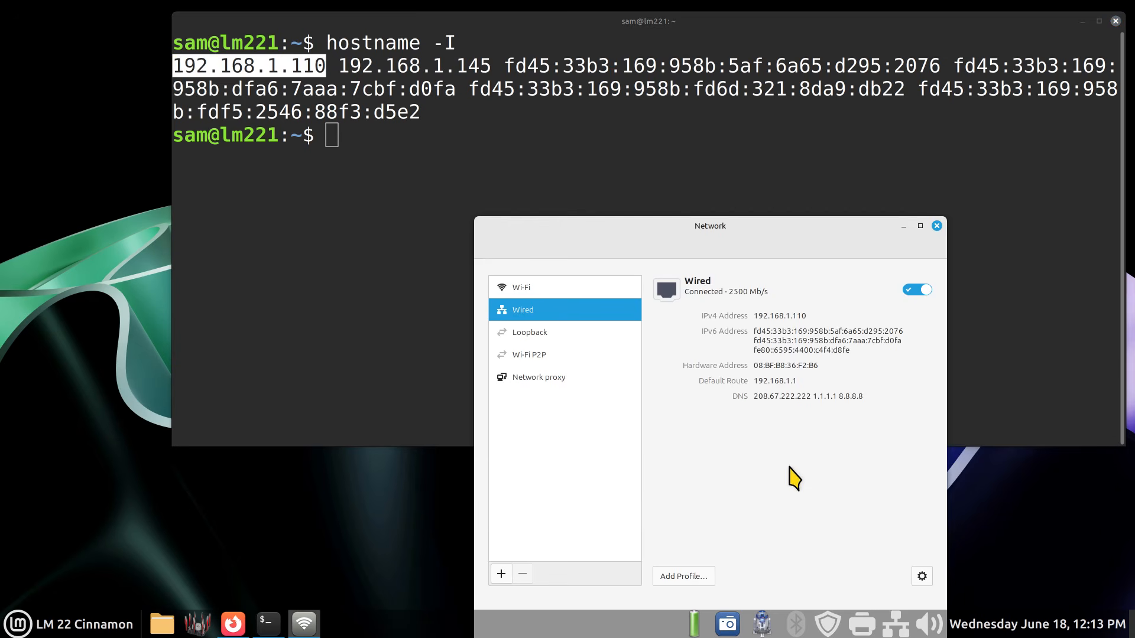
- Open the hart2 Wi-Fi connection details and highlight 192.168.1.145 in the terminal output
left_click(555, 290)
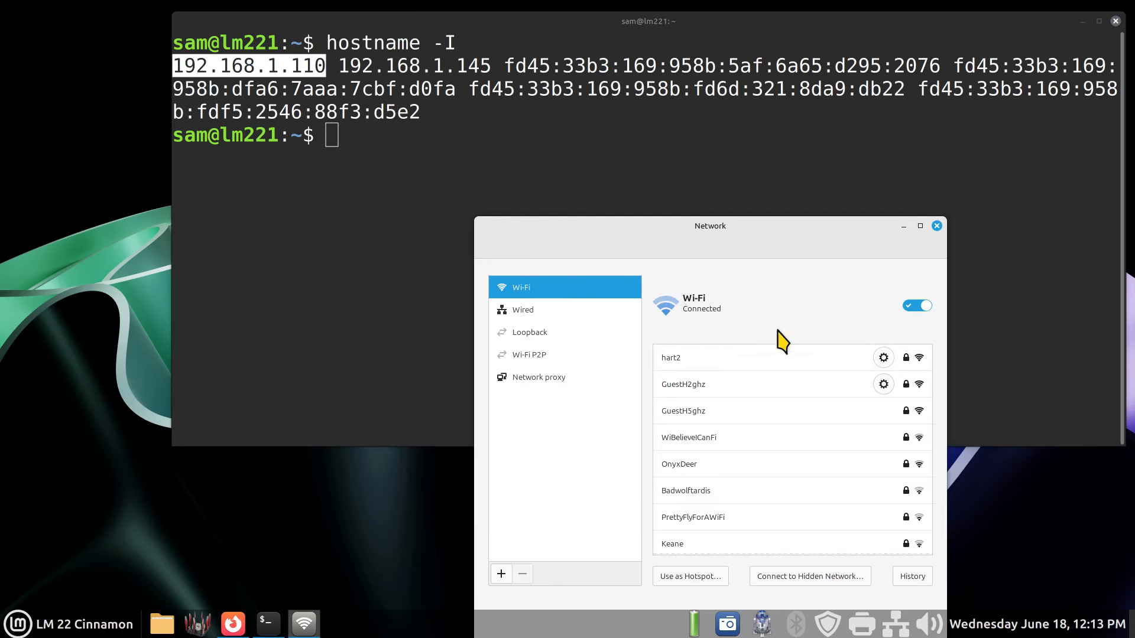
left_click(883, 358)
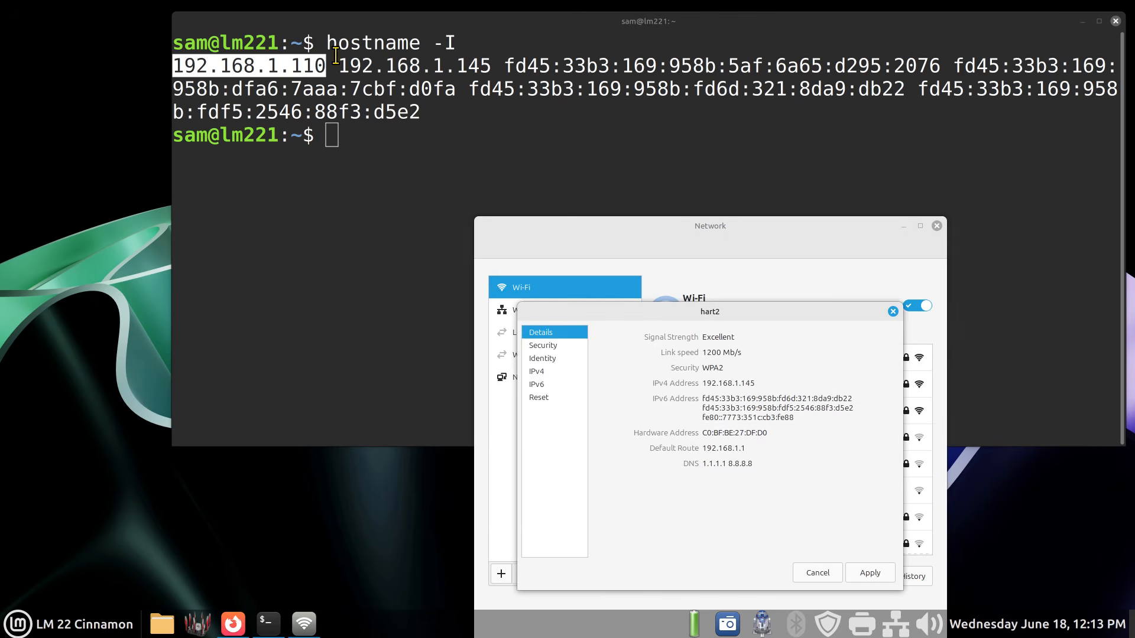
left_click_drag(335, 64, 491, 65)
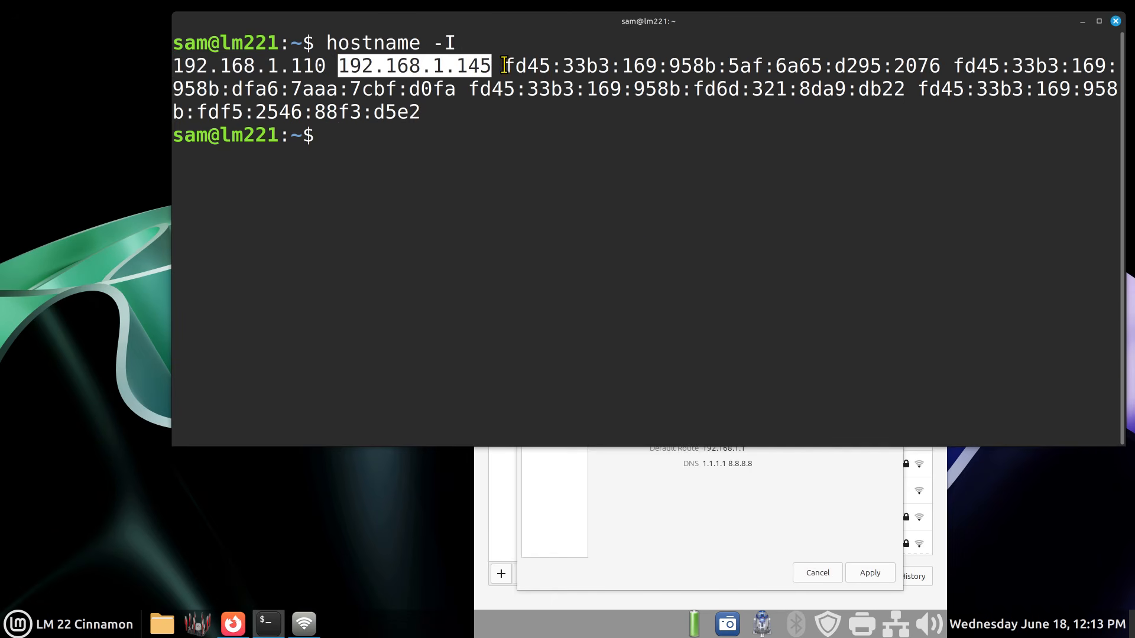
- Close the hart2 details dialog, switch Wi-Fi off, and close the Network window
left_click(792, 467)
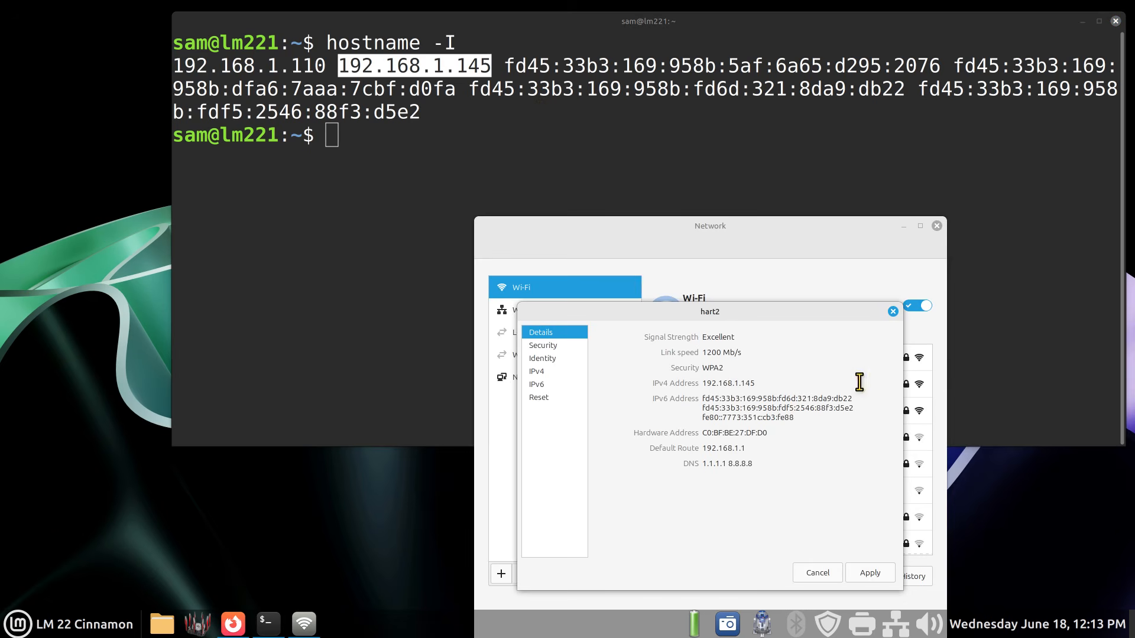
left_click(818, 573)
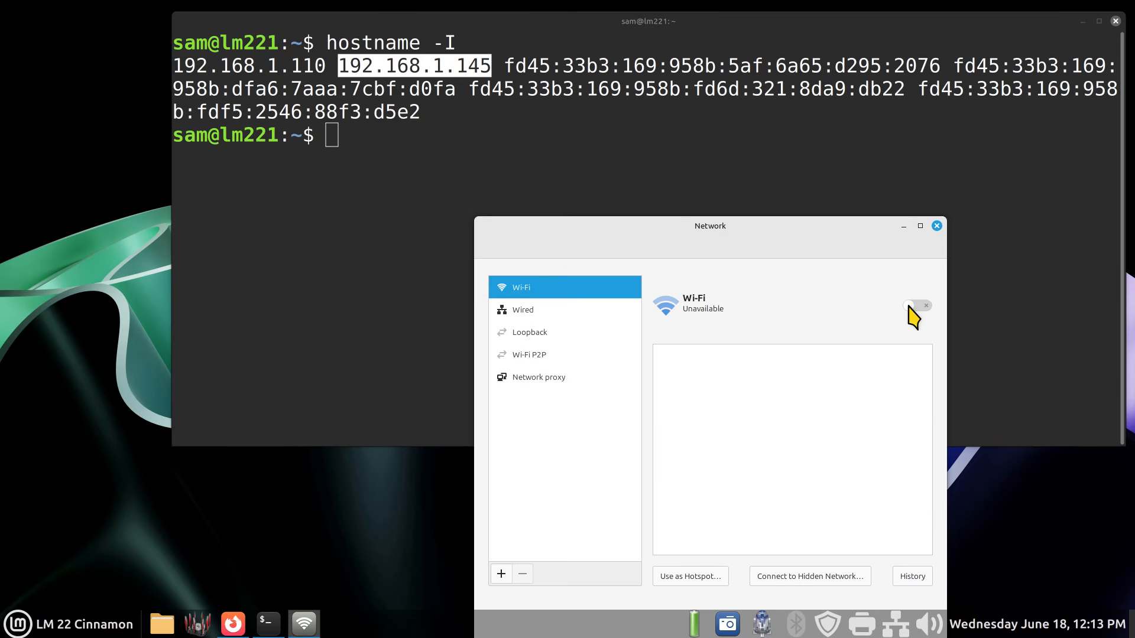
left_click(936, 227)
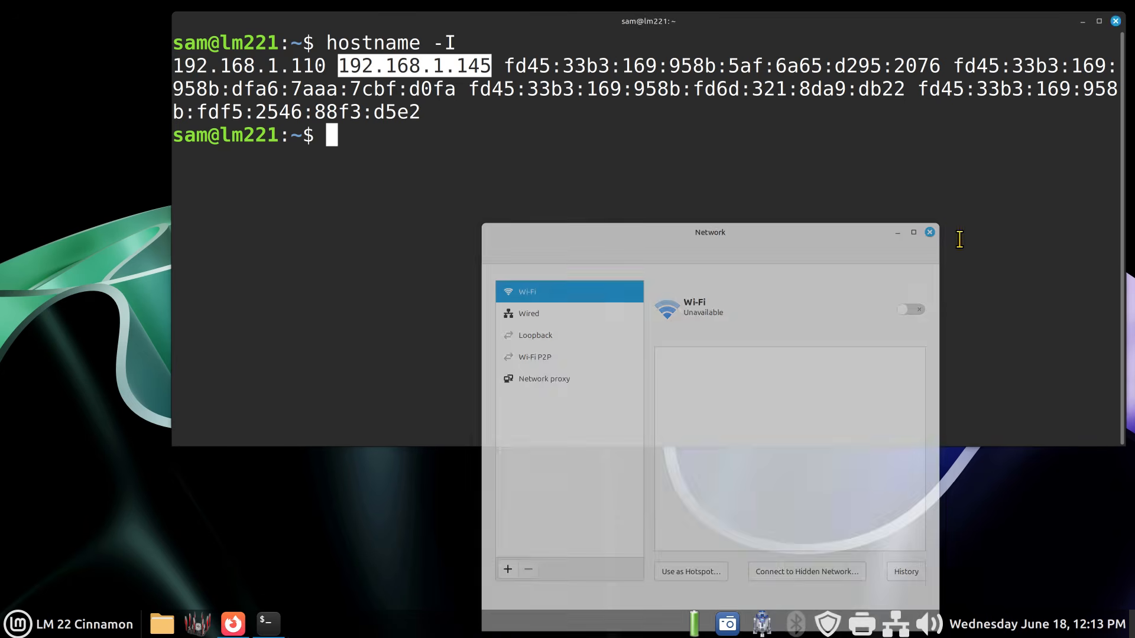
- Check the wireless toggle in the network tray menu and rerun hostname -I in the terminal
left_click(896, 624)
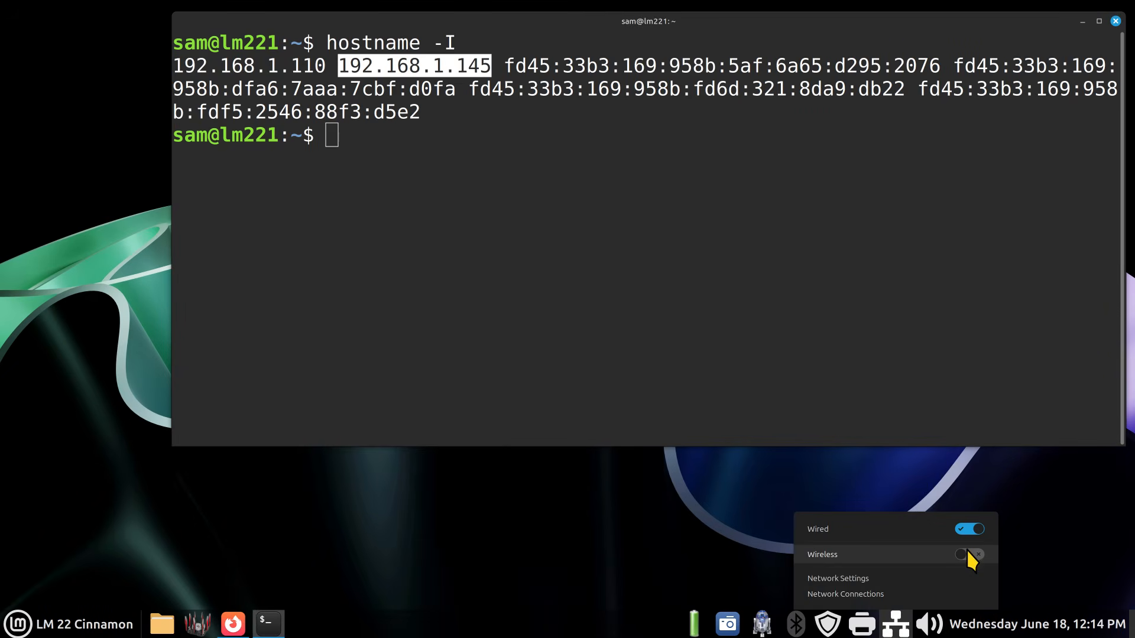
left_click(621, 277)
key("Up")
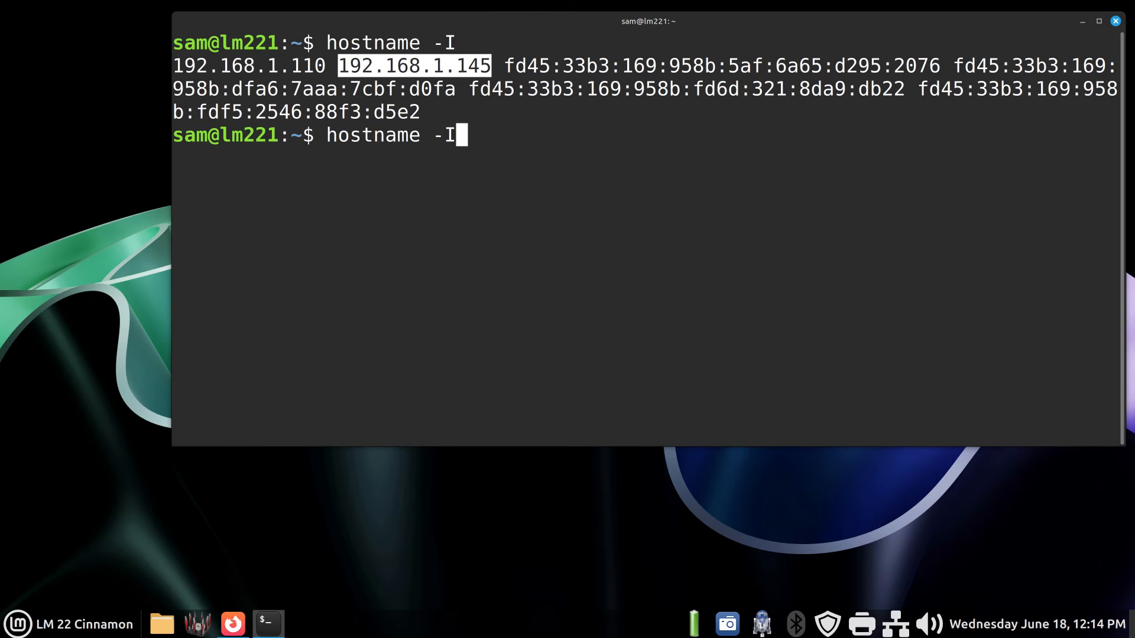
key("Return")
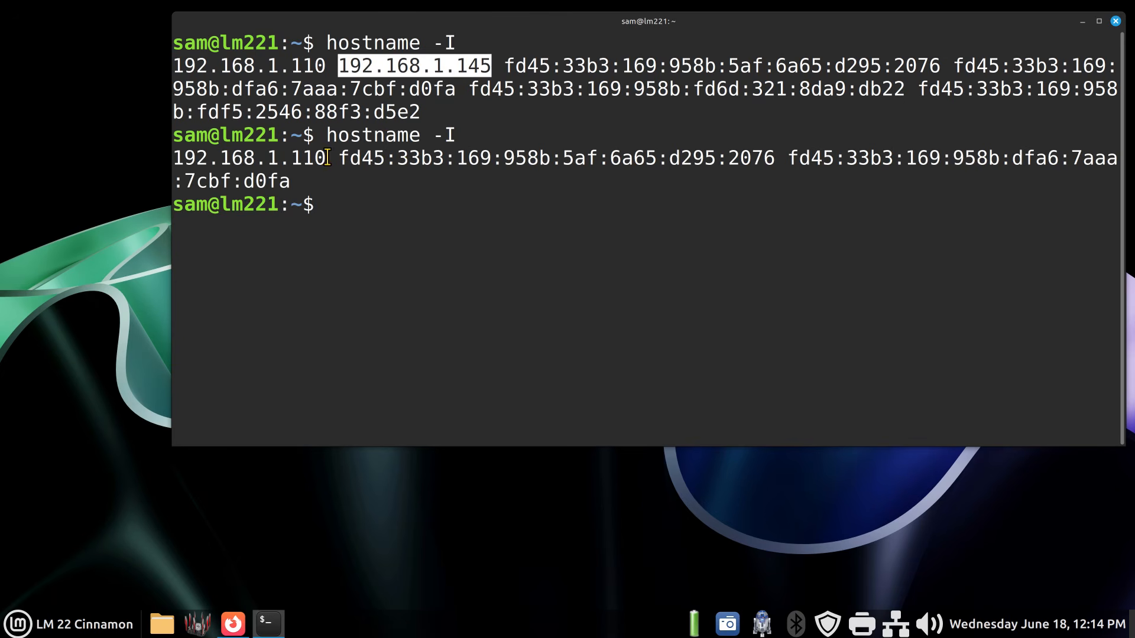
- Highlight the remaining 192.168.1.110 address and the hostname -I command, then deselect
left_click_drag(327, 158, 173, 158)
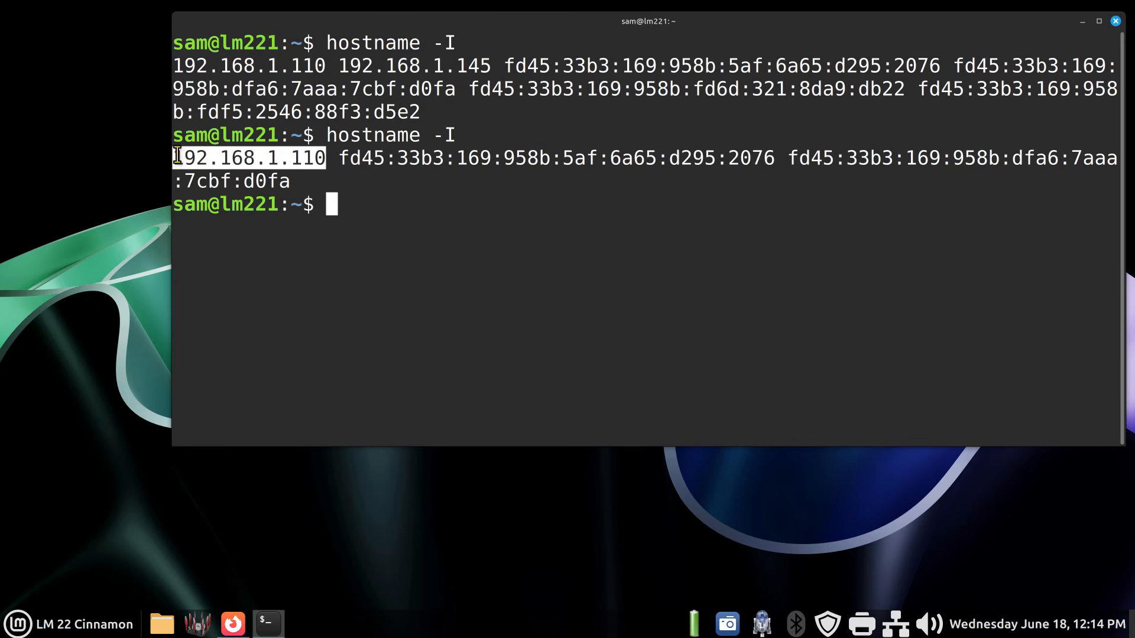
left_click(425, 233)
left_click_drag(325, 134, 471, 125)
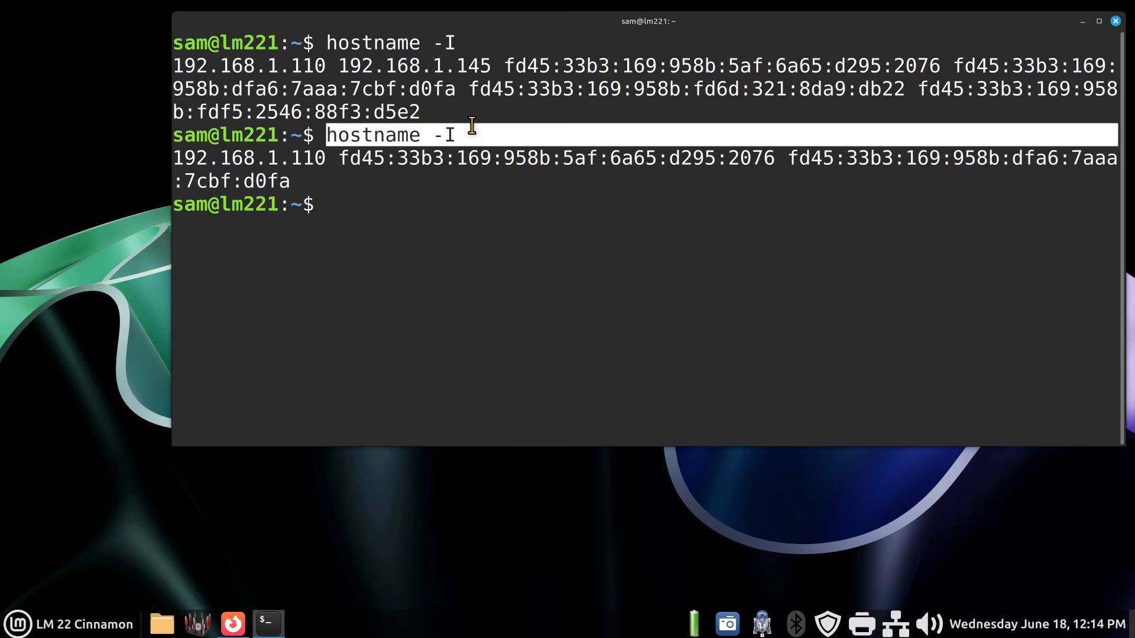
left_click(482, 207)
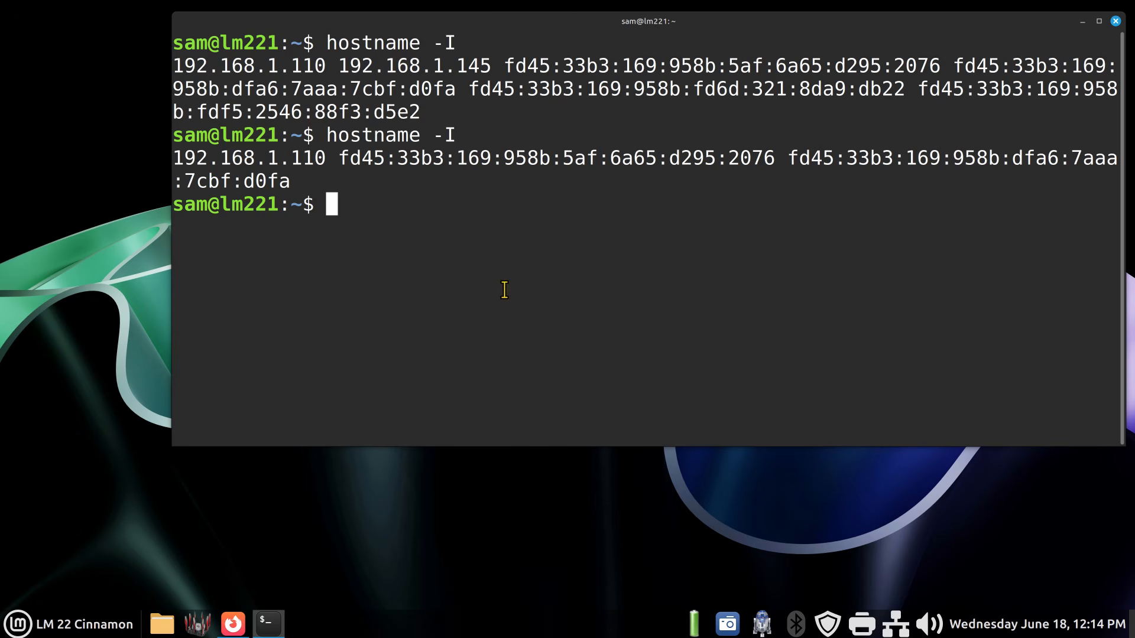
- Recall the previous command, run hostname -i instead, and exit the terminal
key("Up")
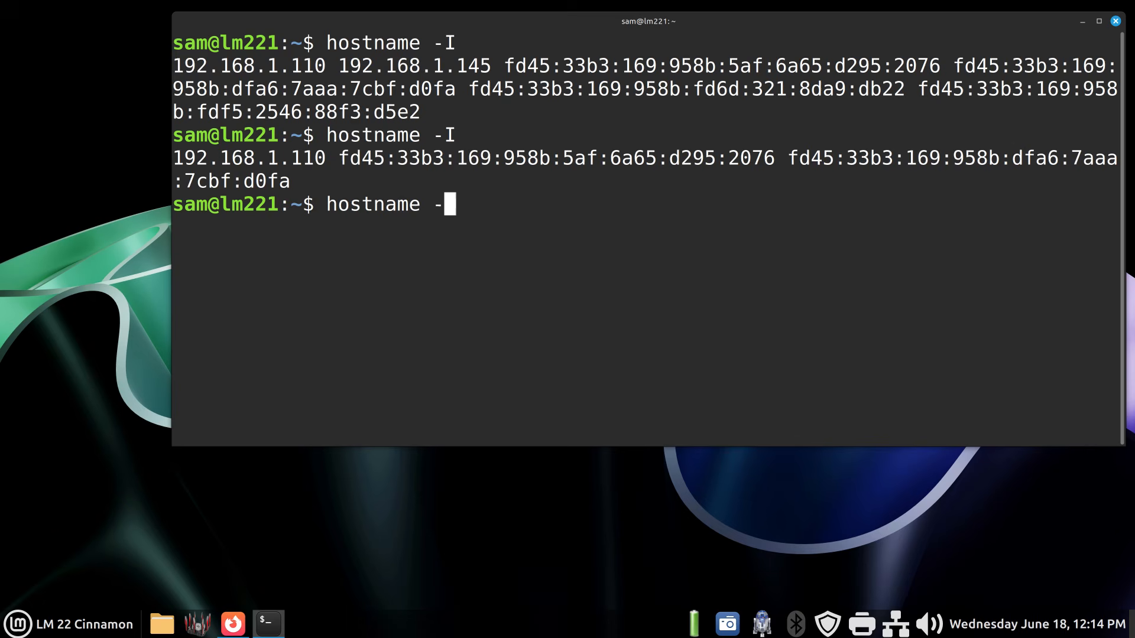
type("i")
key("Return")
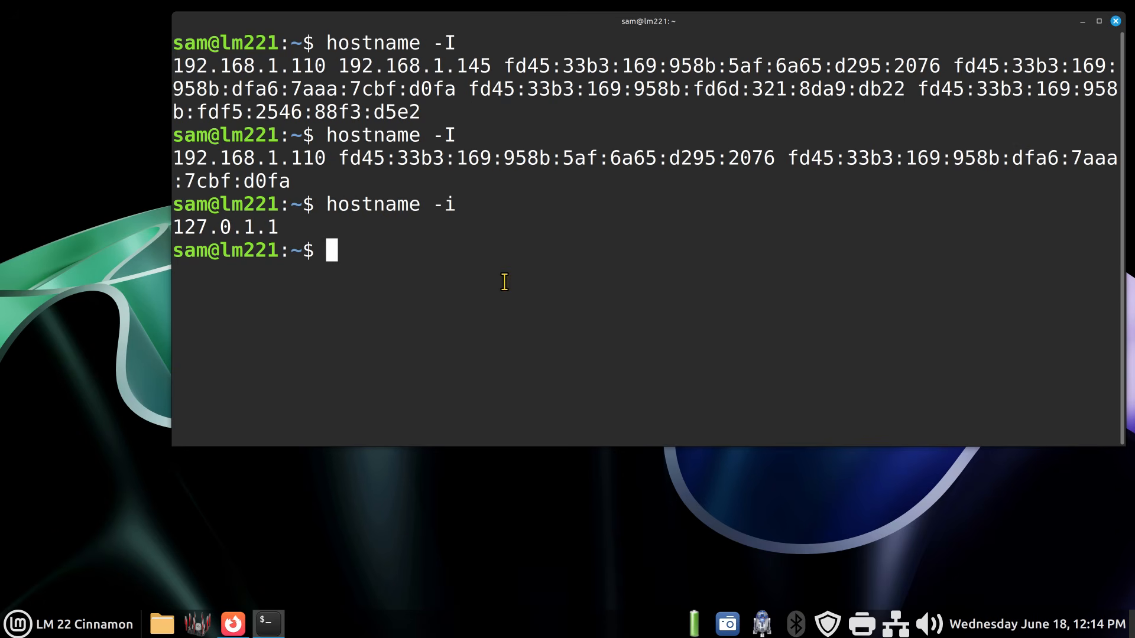
type("exit")
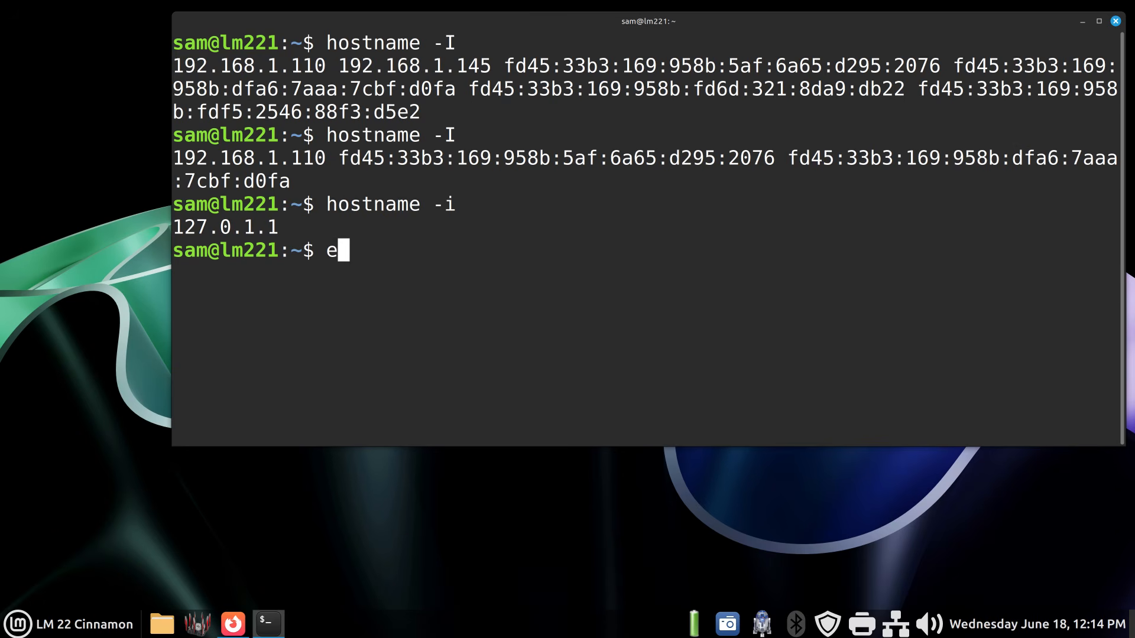
key("Return")
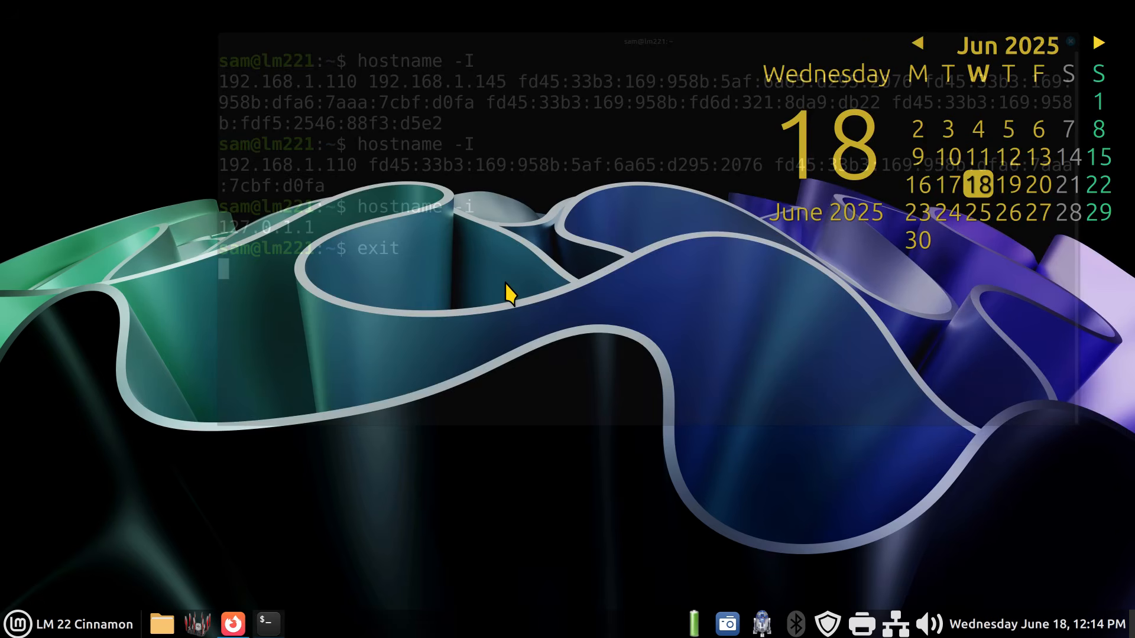